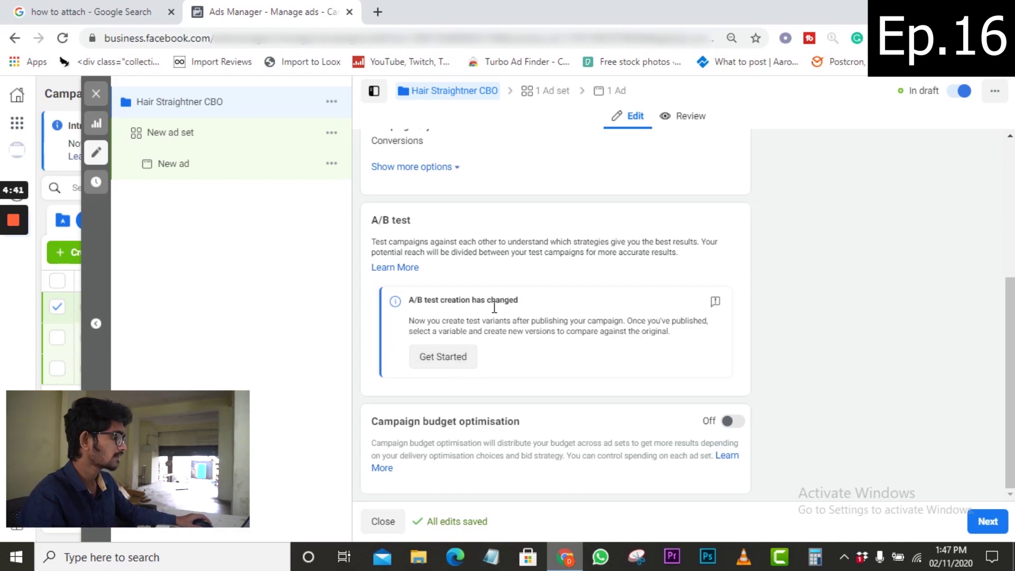
# Turn on campaign budget optimisation and set the campaign's daily budget to 500 INR.
pyautogui.click(732, 423)
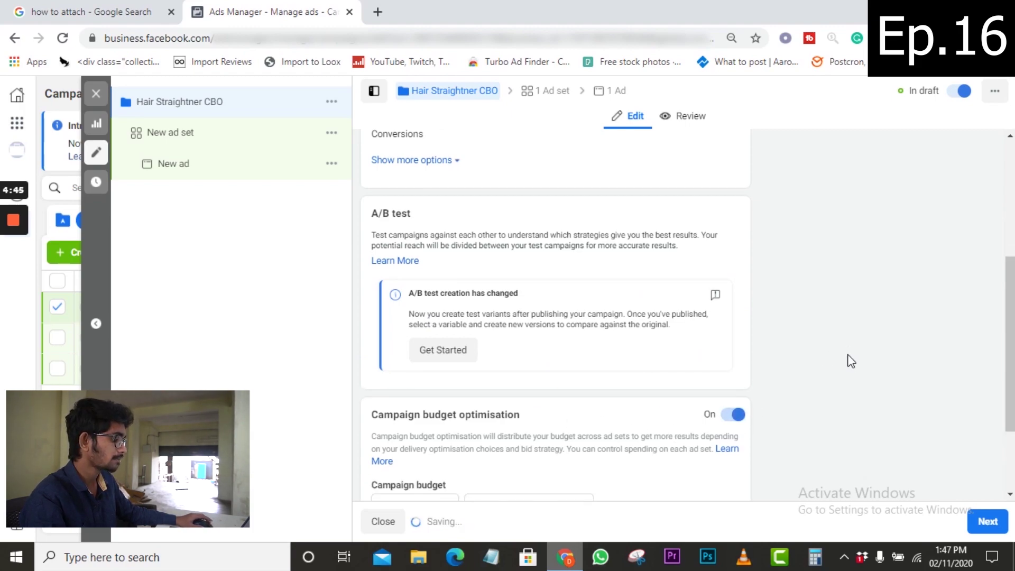
pyautogui.scroll(-2, 850, 358)
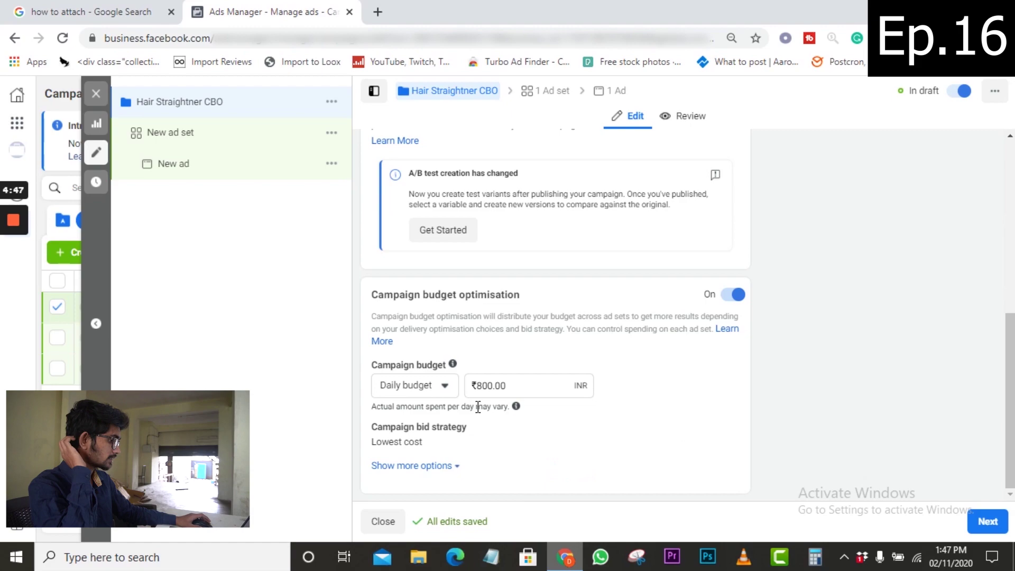
pyautogui.click(443, 391)
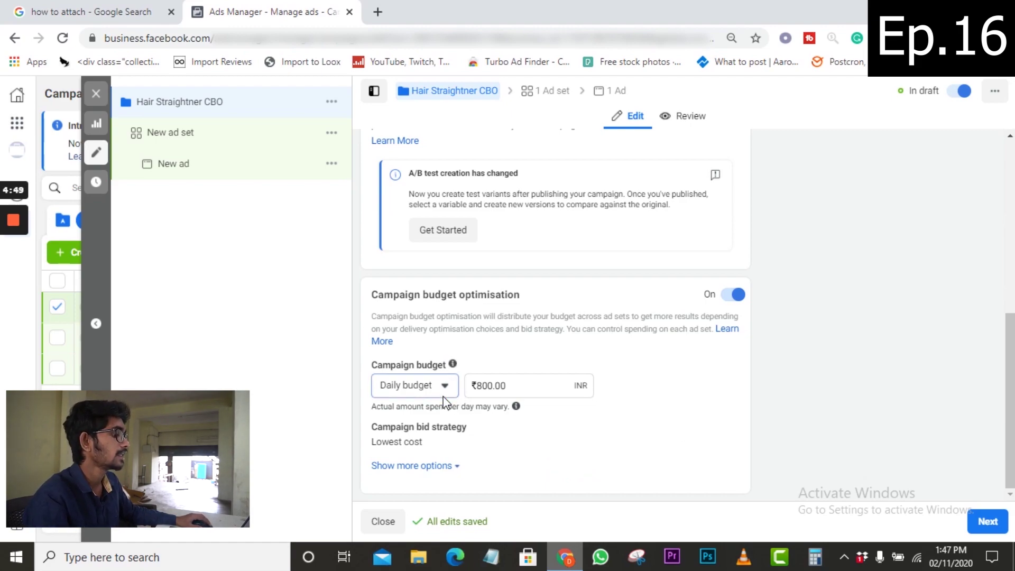
pyautogui.click(428, 416)
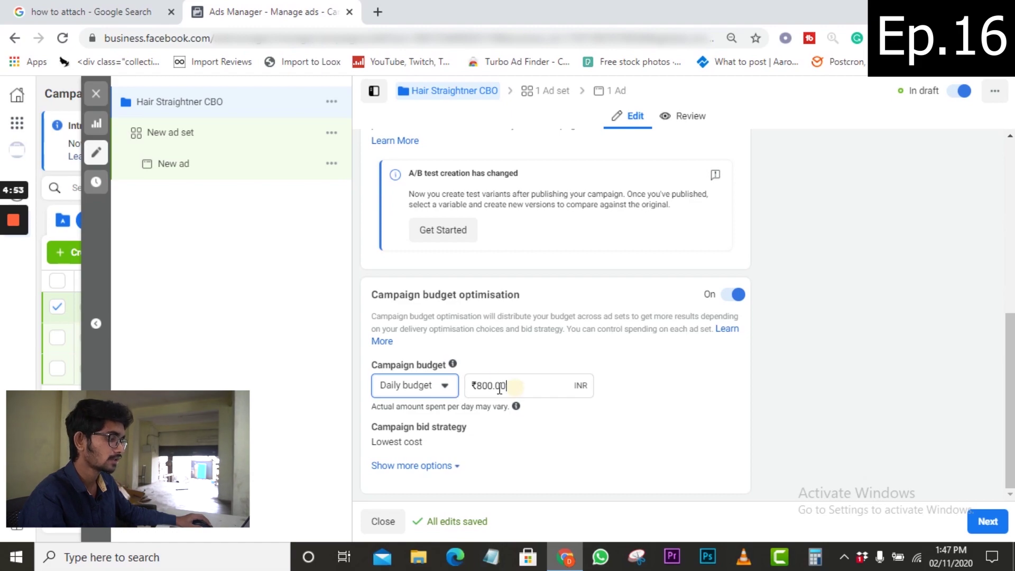
pyautogui.moveTo(511, 385); pyautogui.dragTo(342, 396)
pyautogui.write('500')
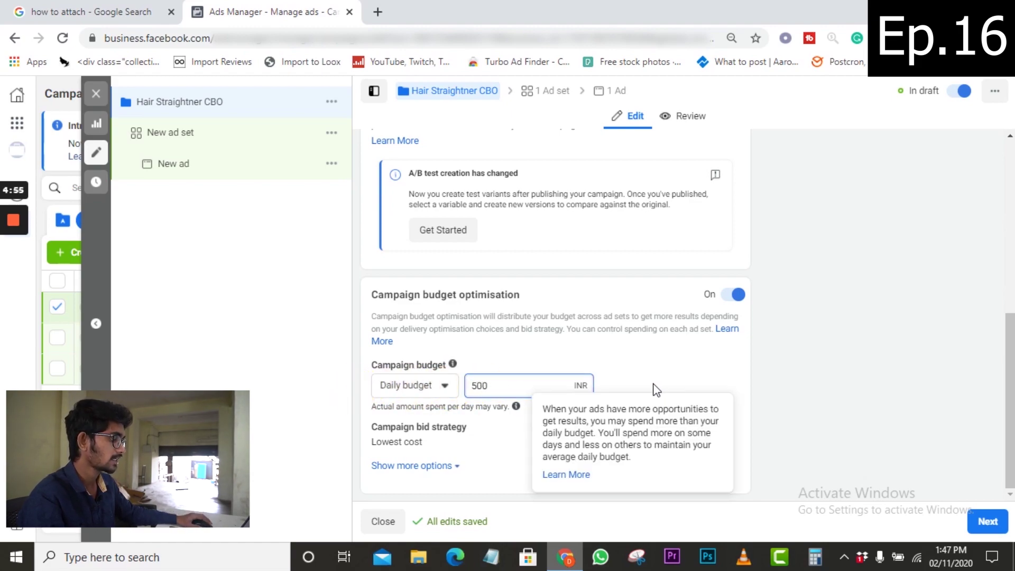
pyautogui.click(746, 375)
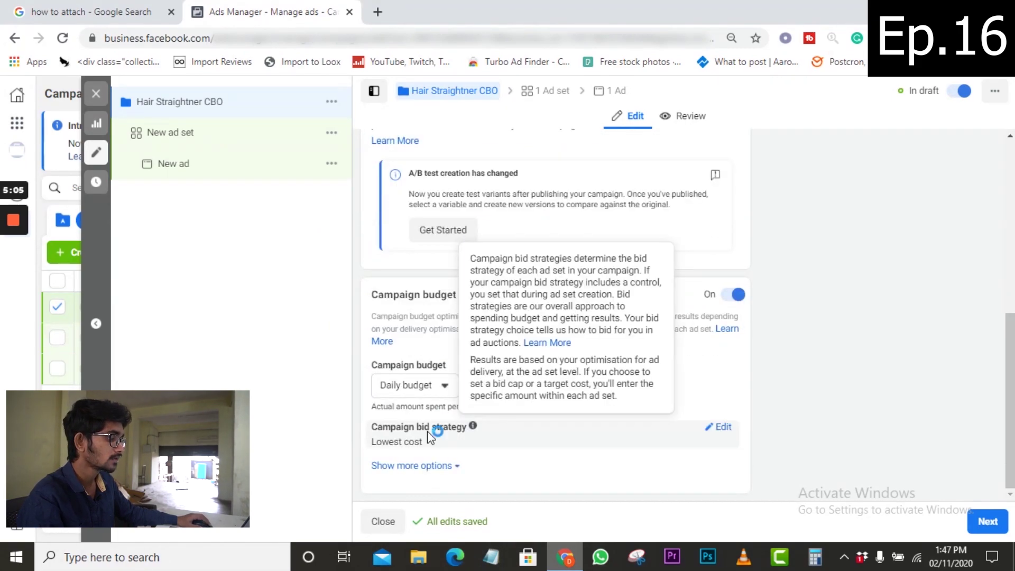
# Open the campaign bid strategy for editing and choose Lowest cost.
pyautogui.click(719, 427)
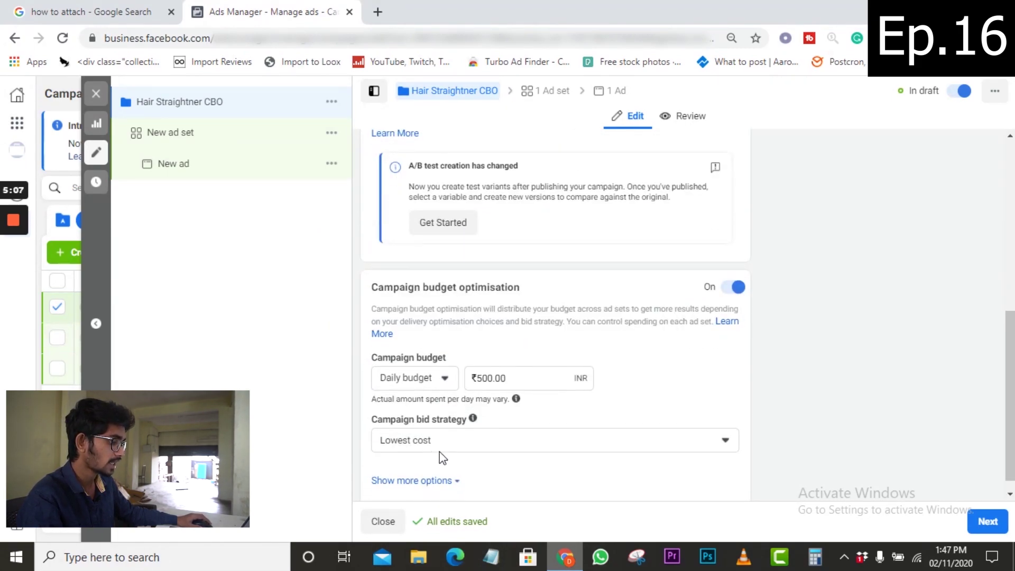
pyautogui.click(471, 427)
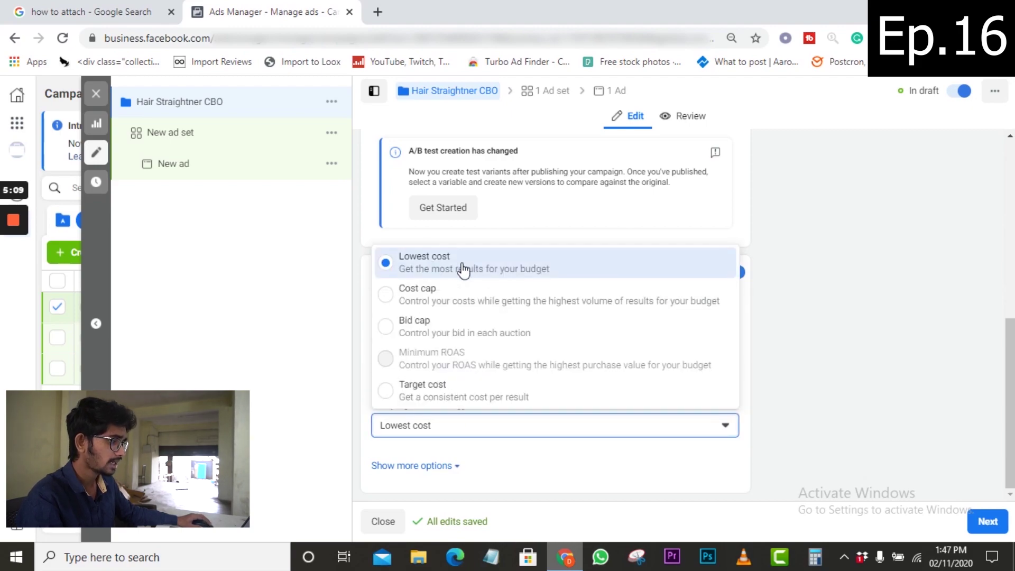
pyautogui.moveTo(423, 361)
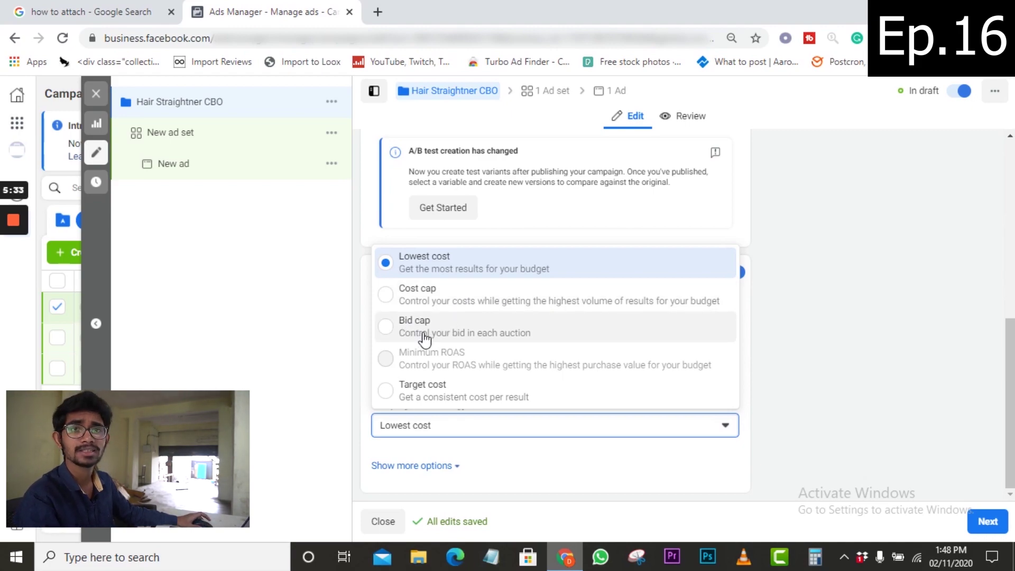
pyautogui.moveTo(486, 349)
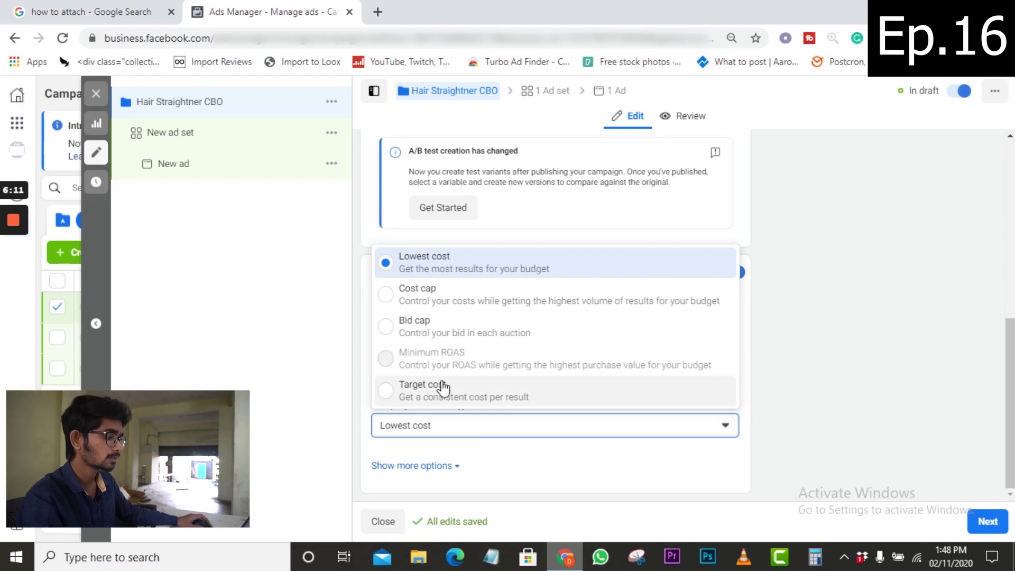
pyautogui.click(427, 258)
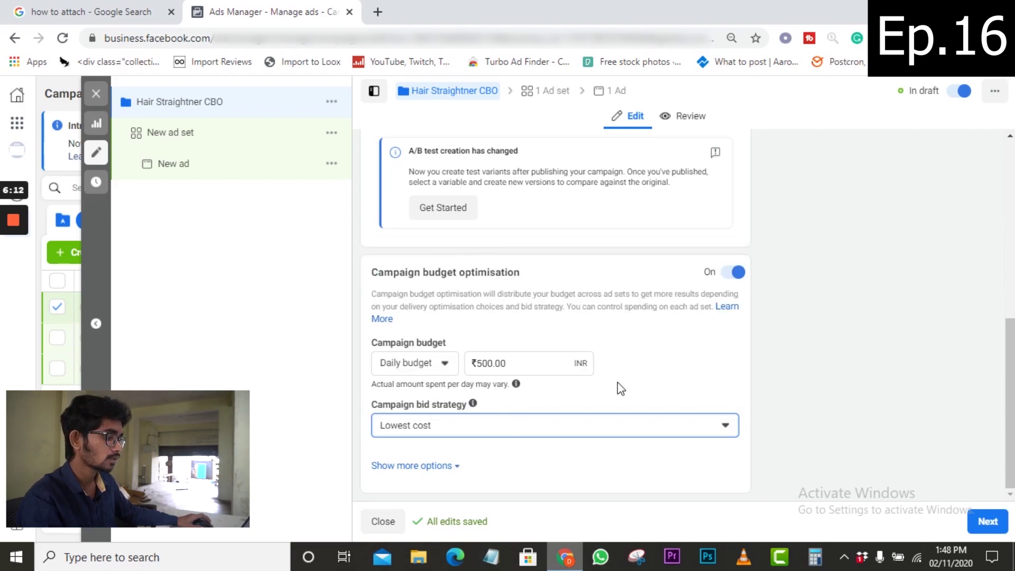
# Check the additional campaign budget options for ad scheduling, and continue to the new ad set.
pyautogui.click(444, 466)
pyautogui.scroll(-1, 532, 420)
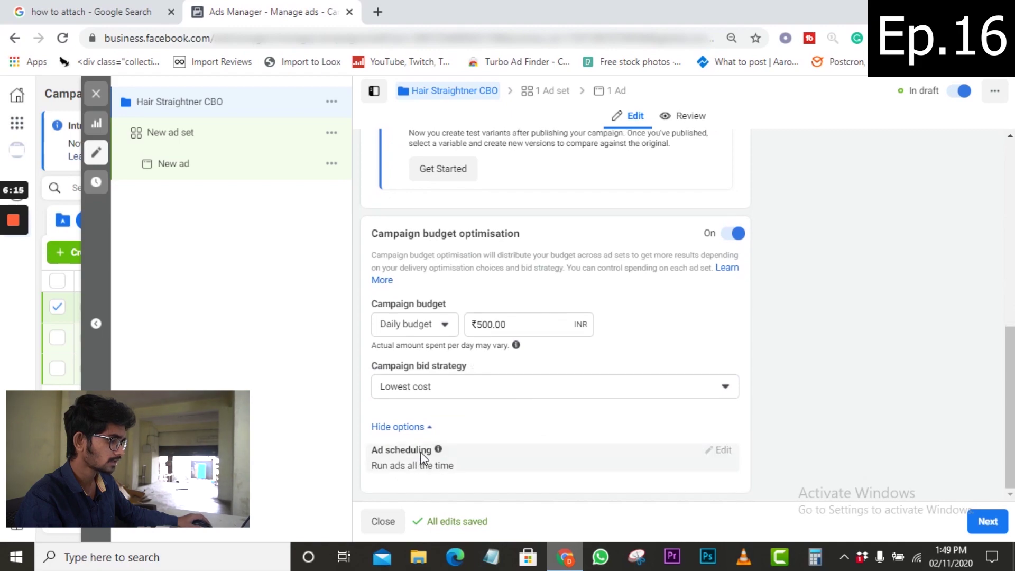
pyautogui.click(417, 427)
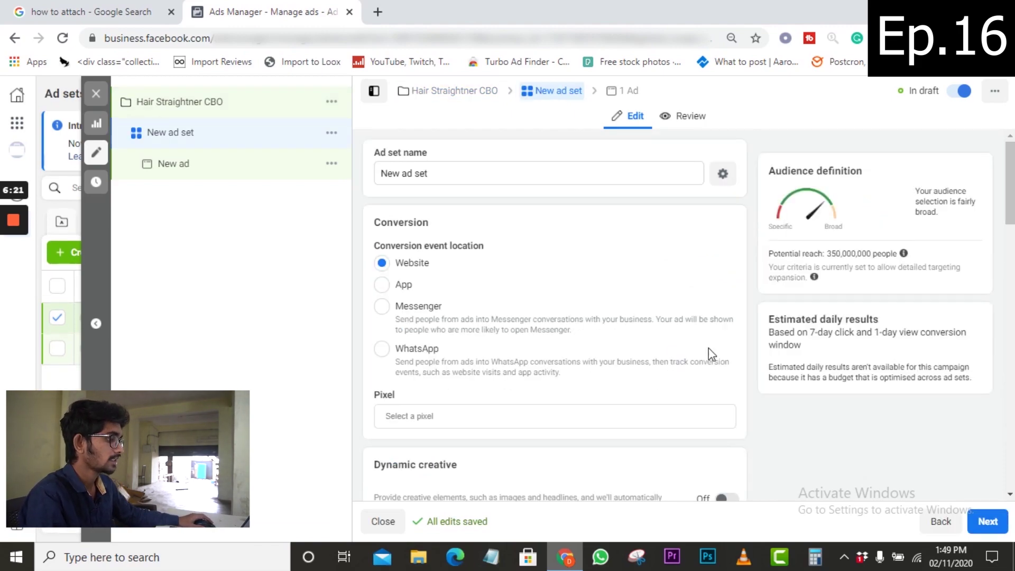
# Examine the new ad set's audience definition, potential reach details and name.
pyautogui.moveTo(814, 277)
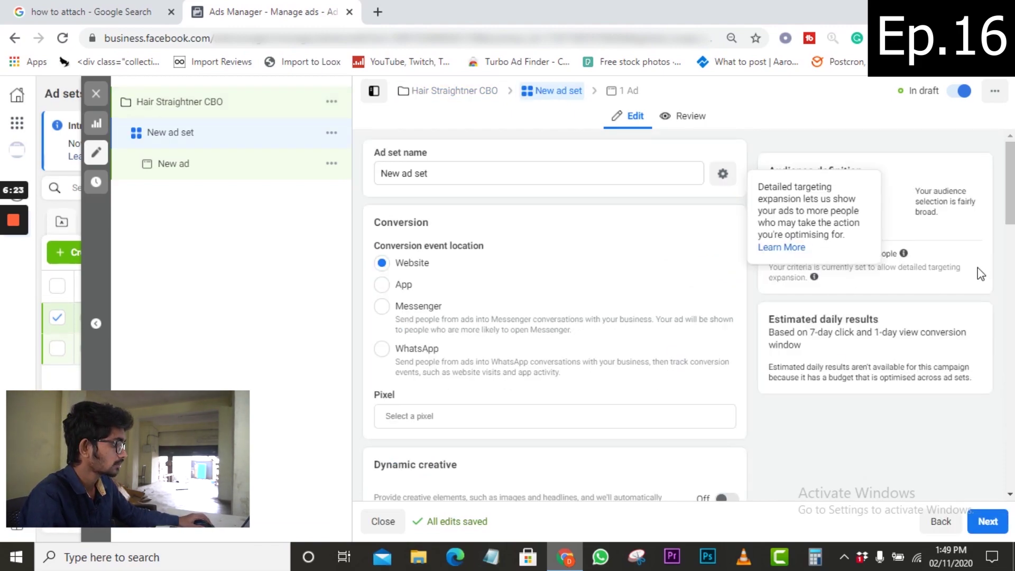
pyautogui.moveTo(903, 255)
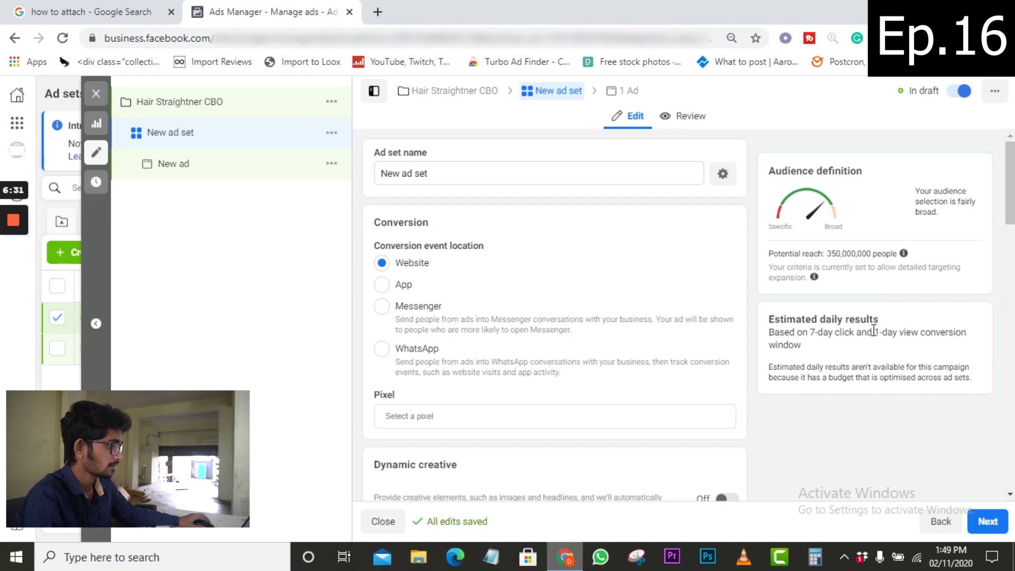
pyautogui.tripleClick(440, 170)
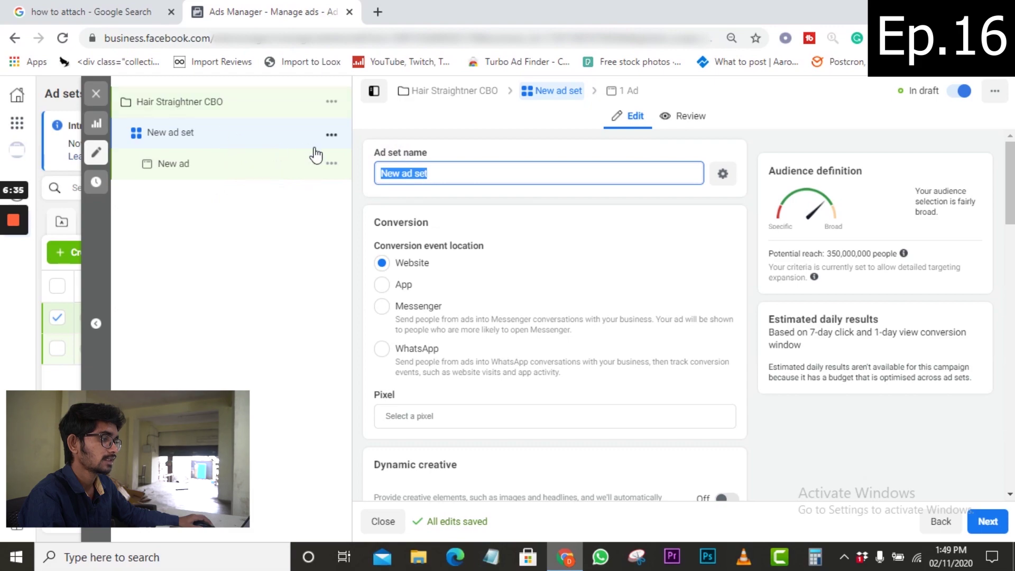
pyautogui.click(449, 171)
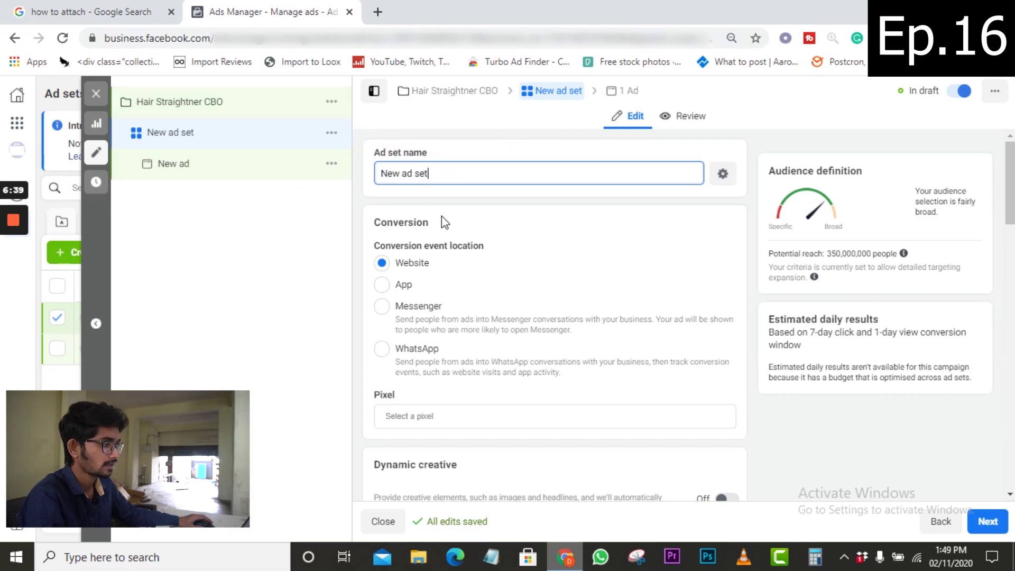
# Examine the ad set's conversion event locations and the list of available pixels.
pyautogui.scroll(-2, 444, 227)
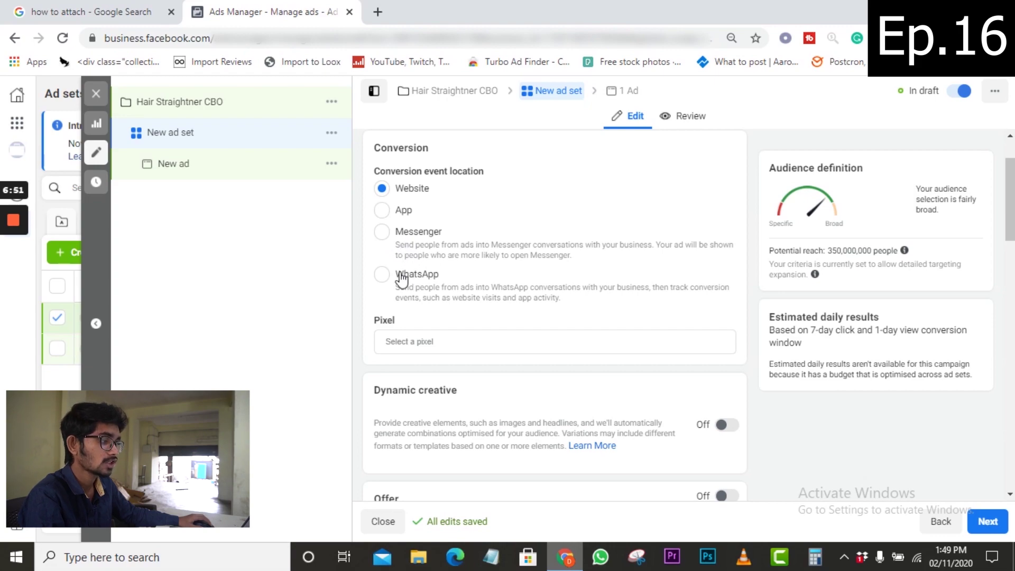
pyautogui.scroll(-3, 405, 279)
pyautogui.click(409, 190)
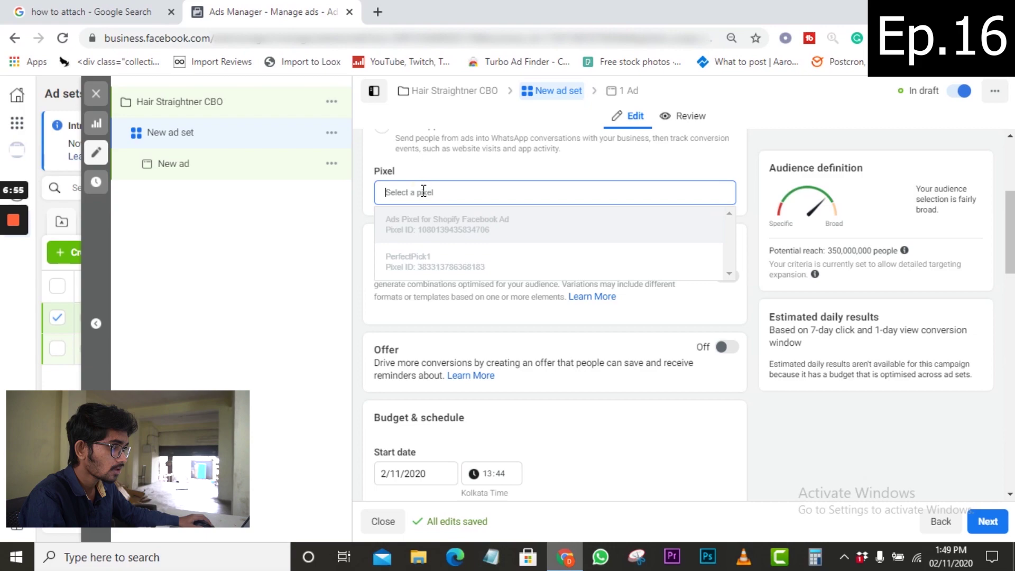
pyautogui.scroll(3, 429, 222)
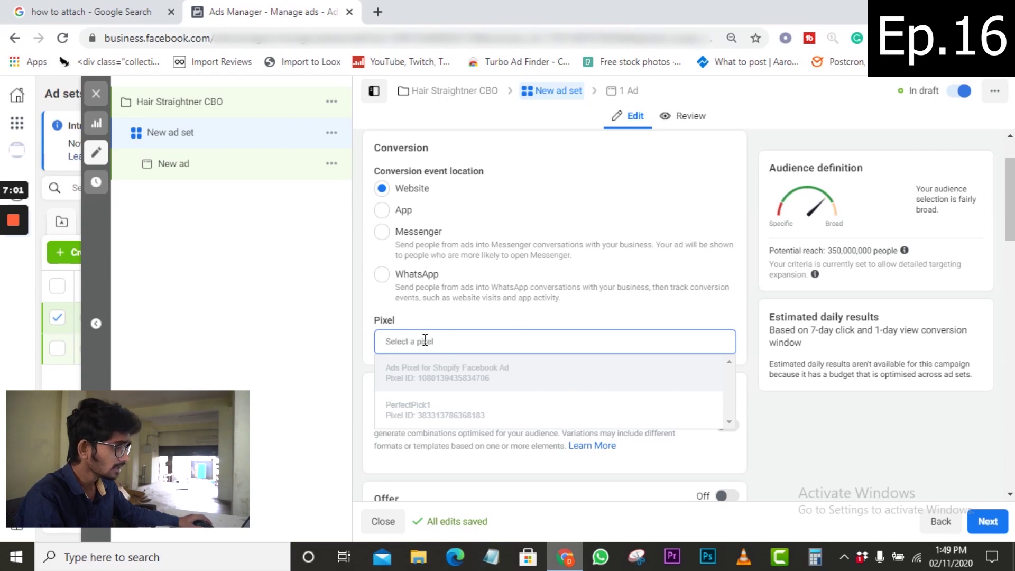
pyautogui.scroll(-2, 439, 341)
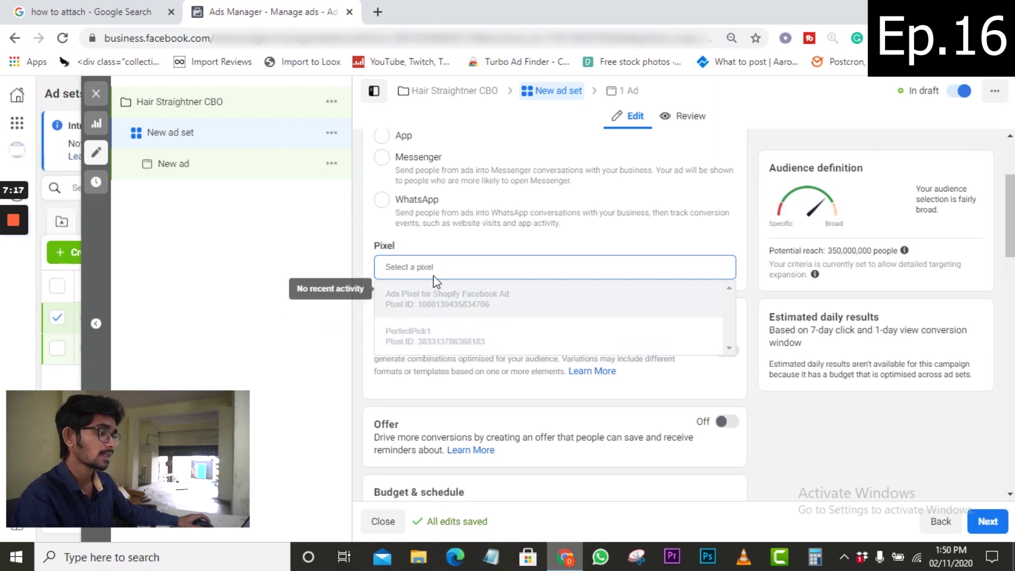
pyautogui.click(578, 238)
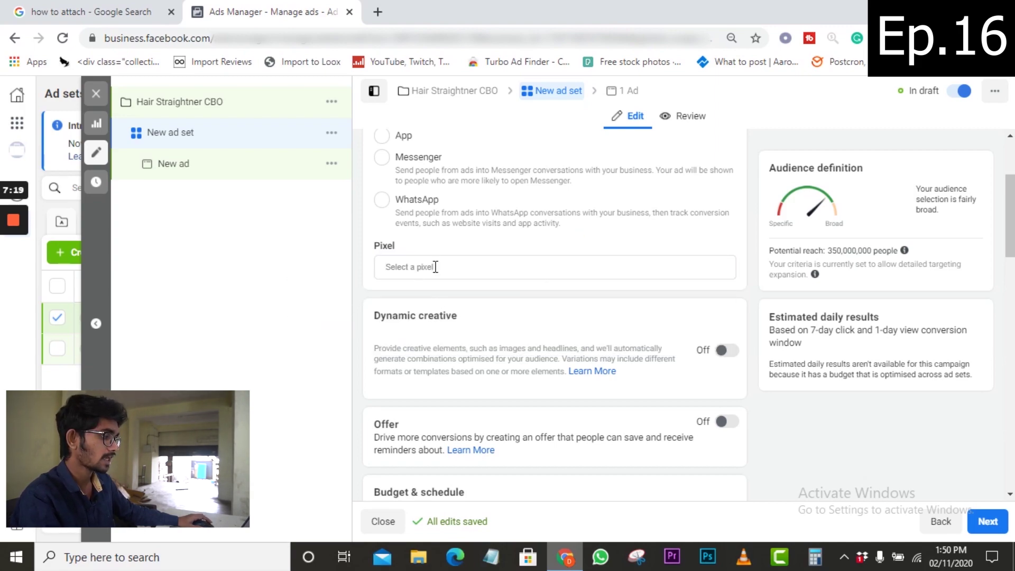
# Schedule the ad set to start on 3/11/2020 at 00:00.
pyautogui.scroll(-3, 449, 285)
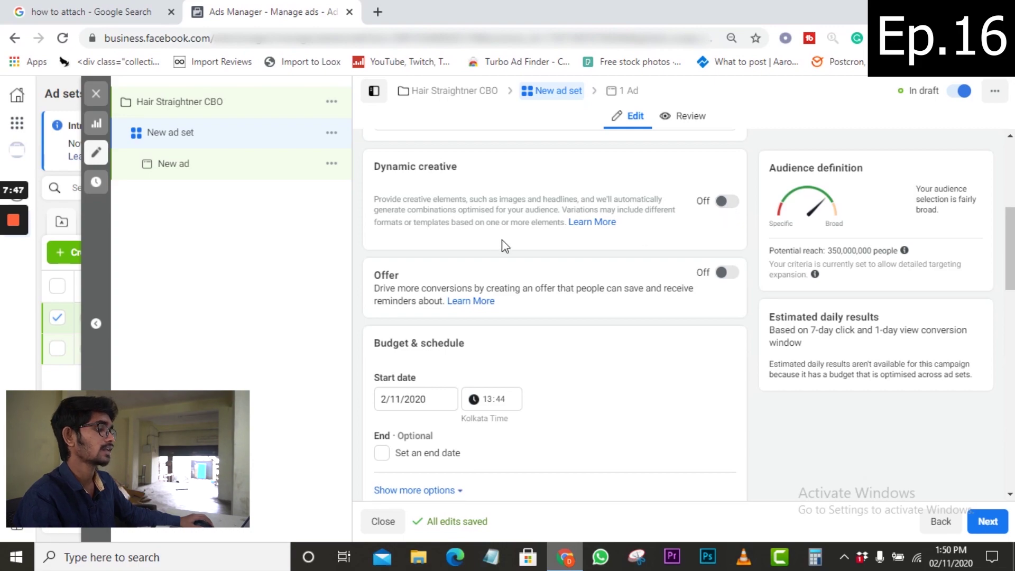
pyautogui.scroll(-1, 413, 192)
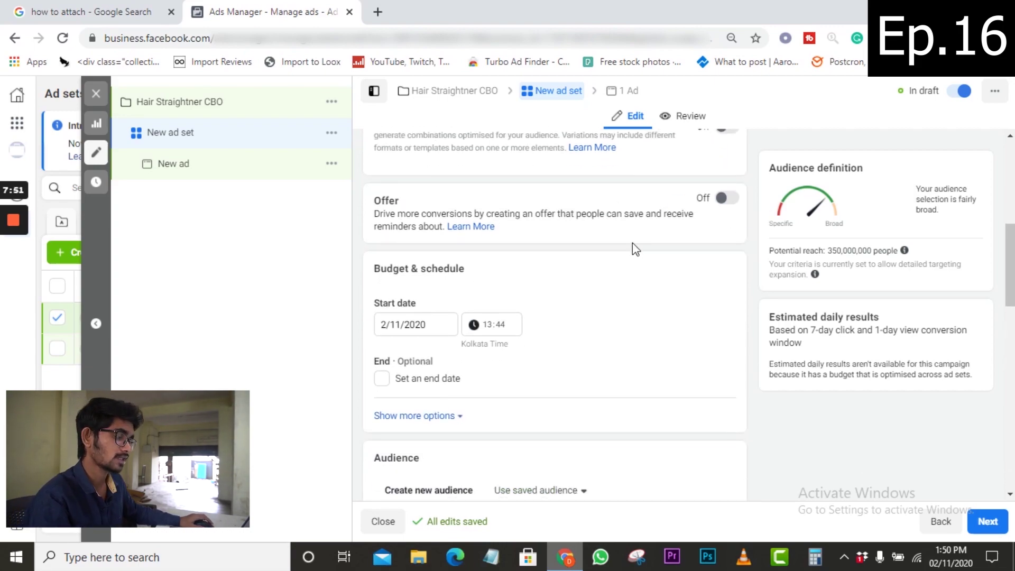
pyautogui.scroll(-2, 640, 290)
pyautogui.scroll(2, 576, 238)
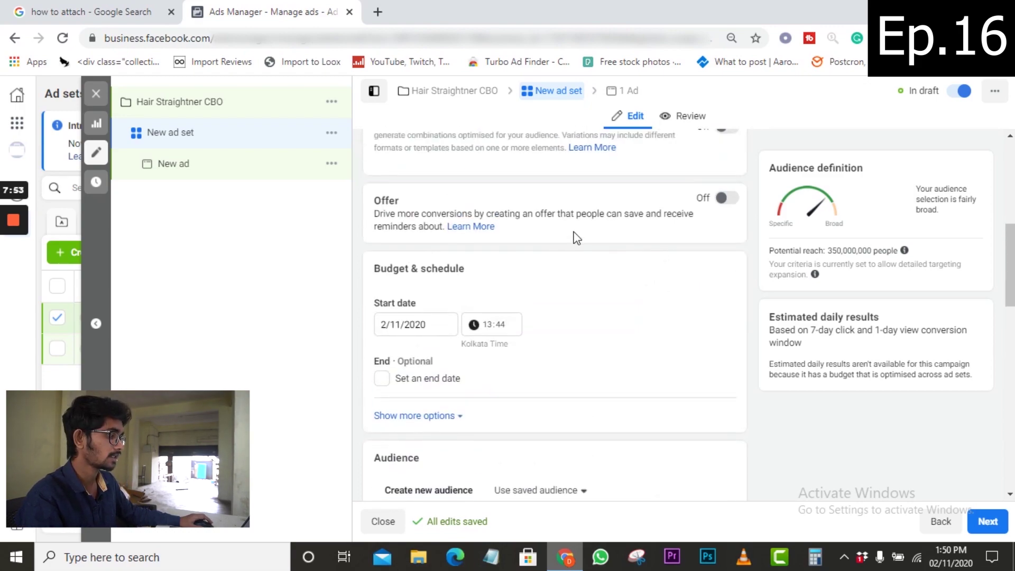
pyautogui.scroll(-1, 708, 243)
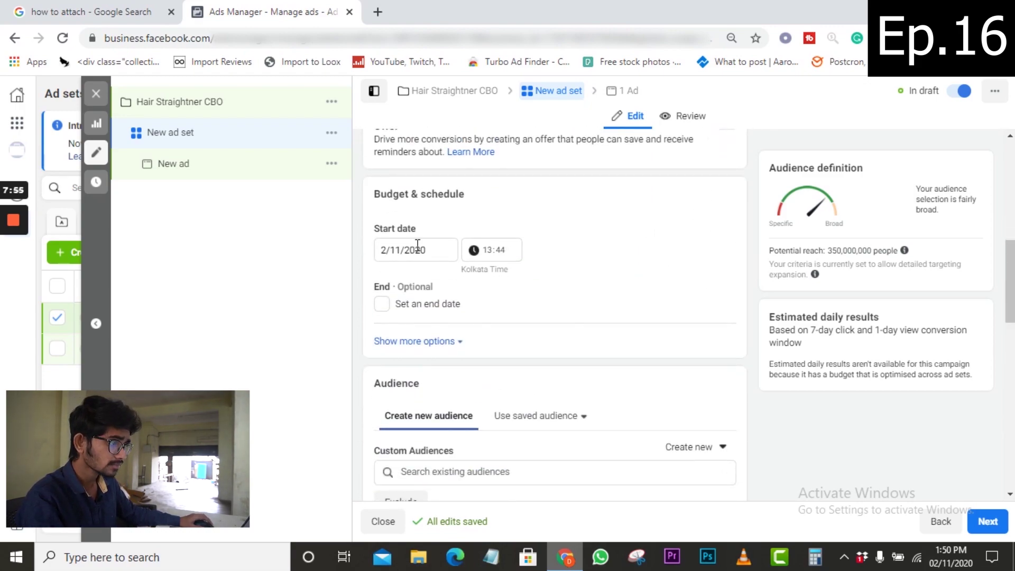
pyautogui.scroll(-1, 433, 244)
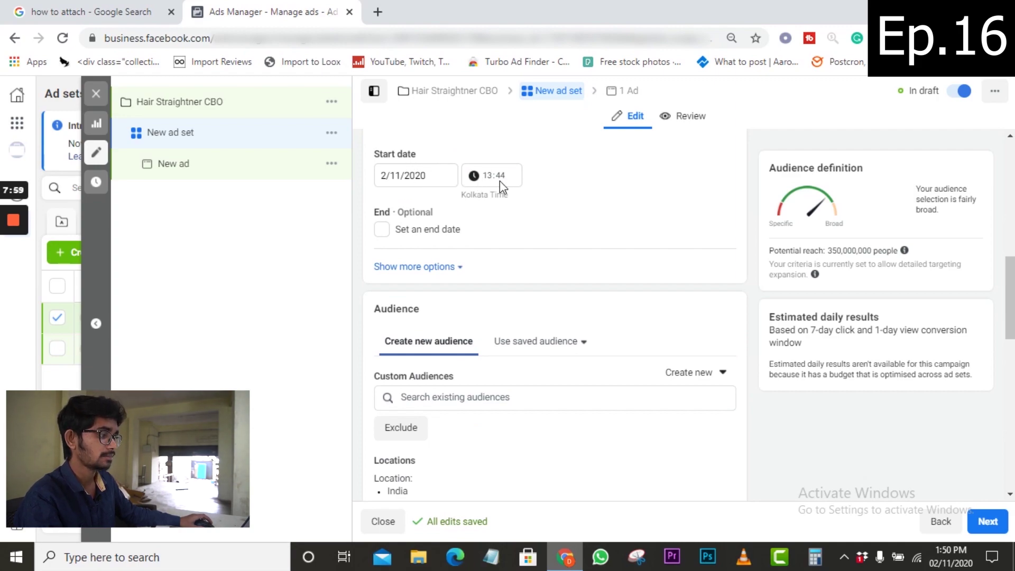
pyautogui.click(410, 179)
pyautogui.click(431, 238)
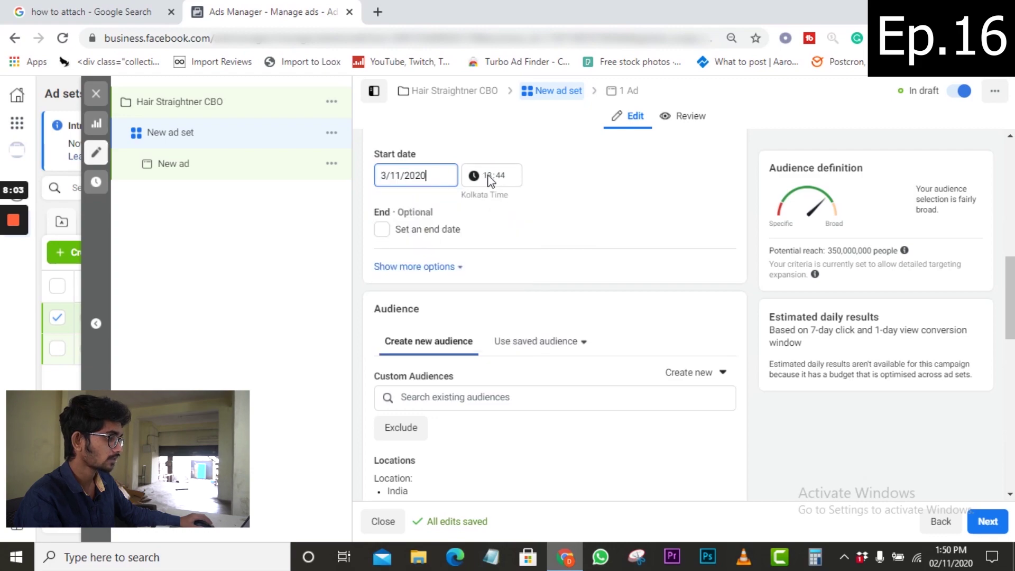
pyautogui.click(487, 178)
pyautogui.write('00:00')
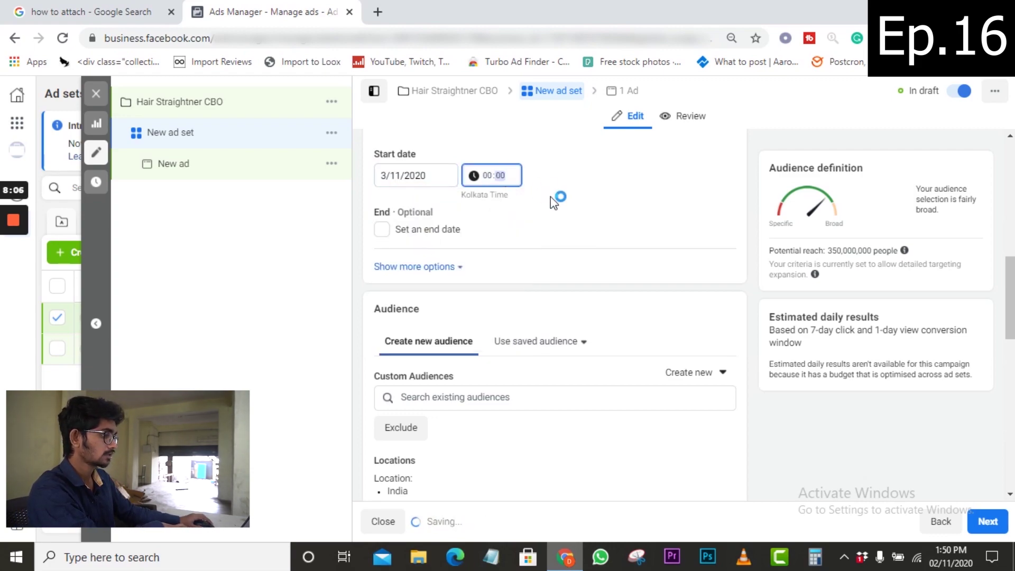
pyautogui.click(550, 196)
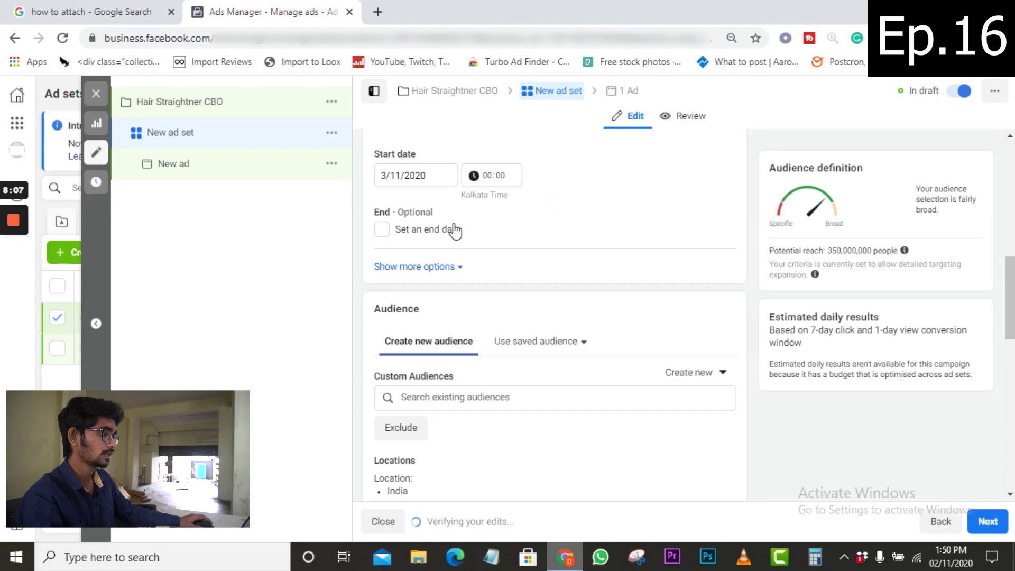
pyautogui.scroll(-1, 453, 229)
pyautogui.scroll(2, 387, 218)
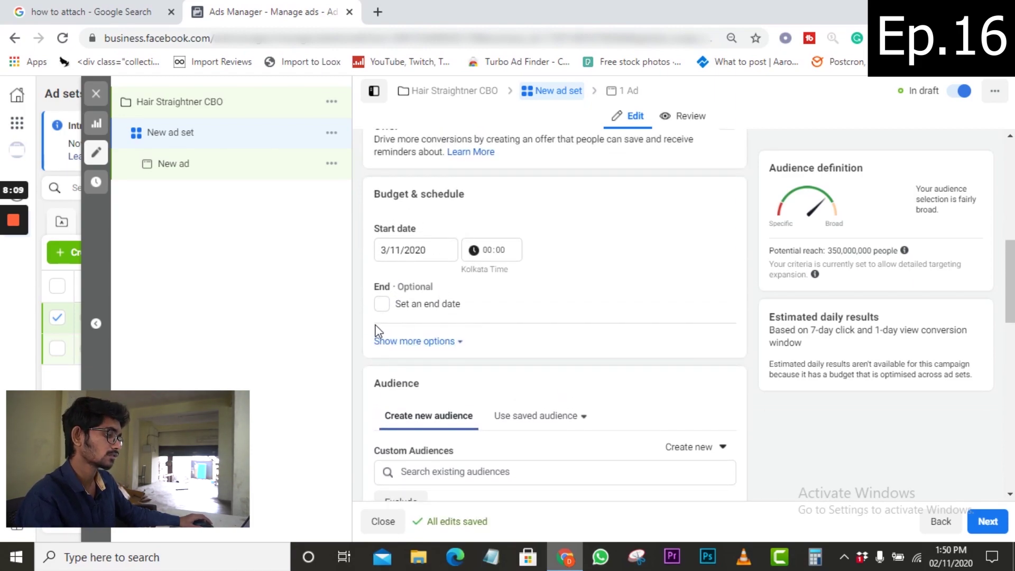
pyautogui.click(379, 307)
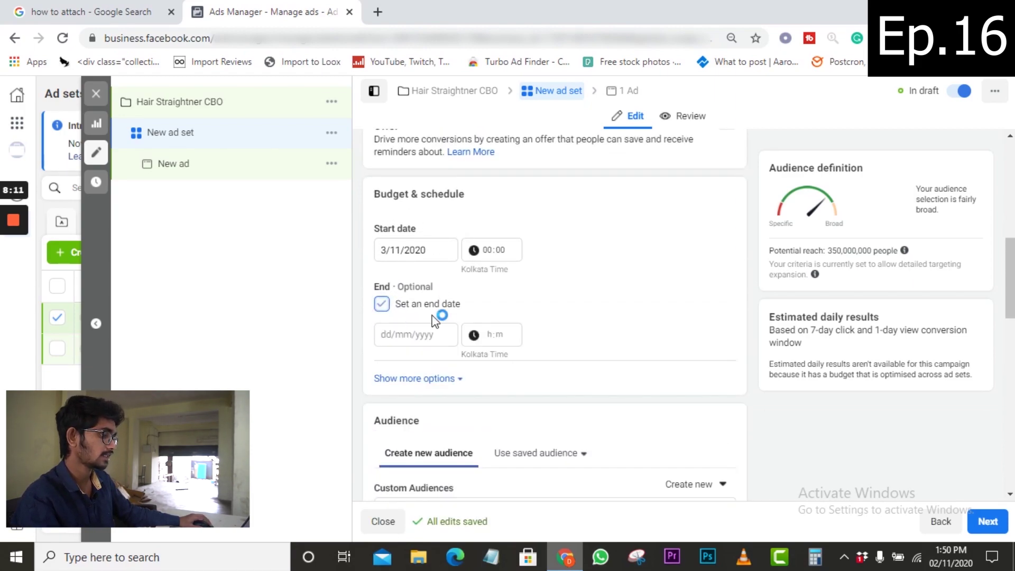
pyautogui.click(382, 304)
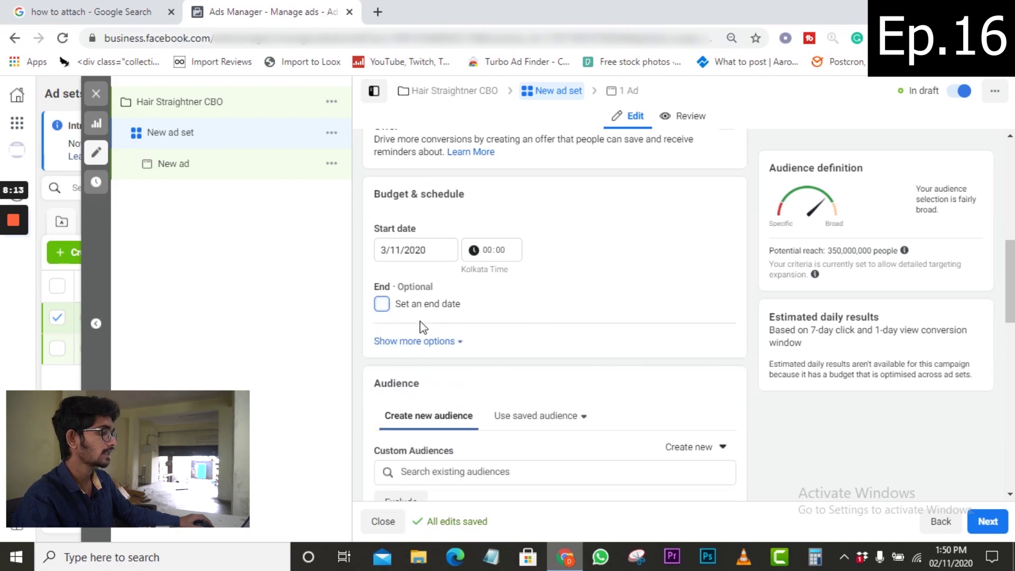
# Show the additional budget and schedule options and open the ad set spend limits for editing.
pyautogui.click(443, 342)
pyautogui.scroll(-1, 467, 333)
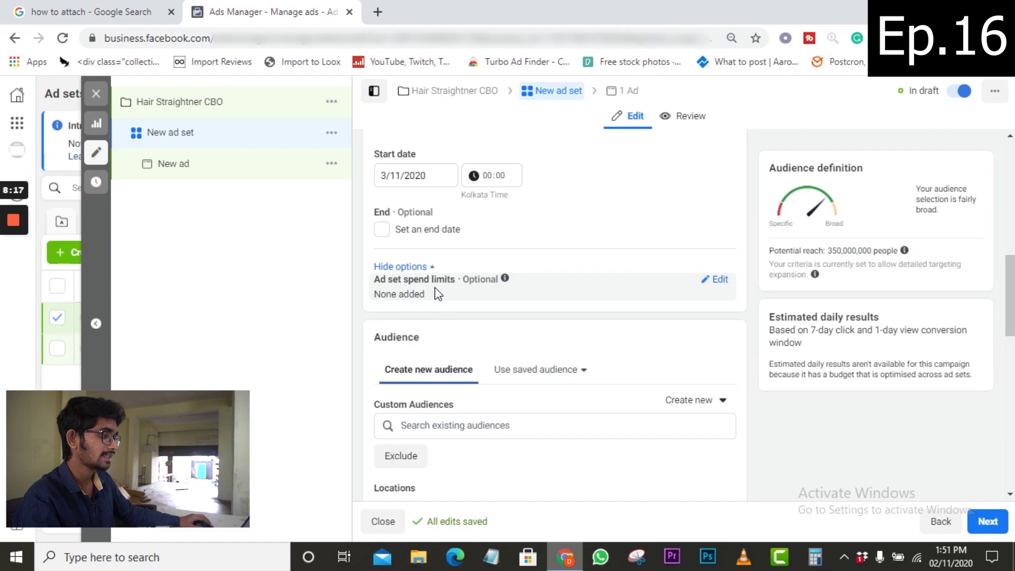
pyautogui.click(718, 280)
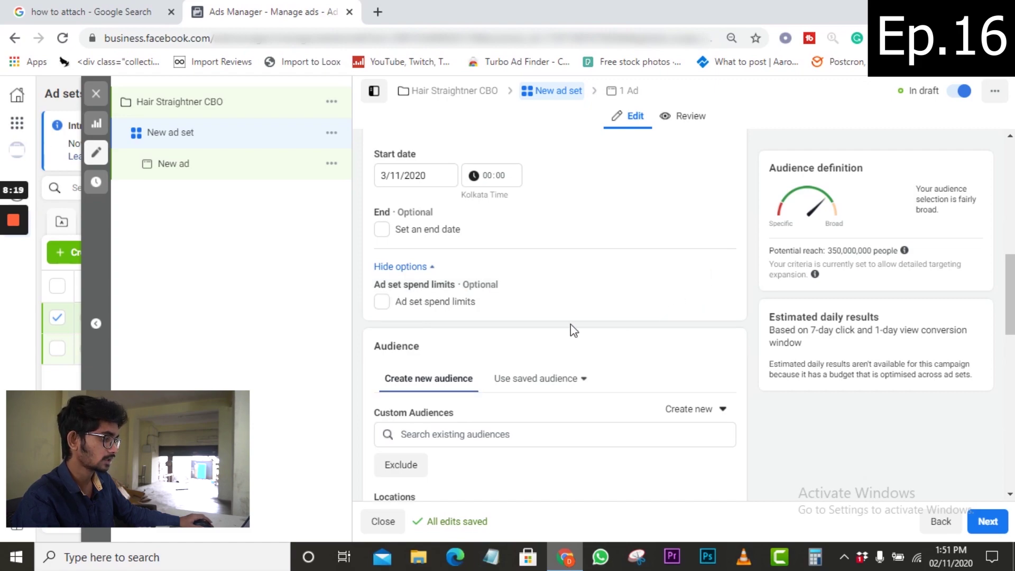
# Turn on the ad set spend limits to view the daily minimum and maximum fields, and turn them off again.
pyautogui.click(381, 301)
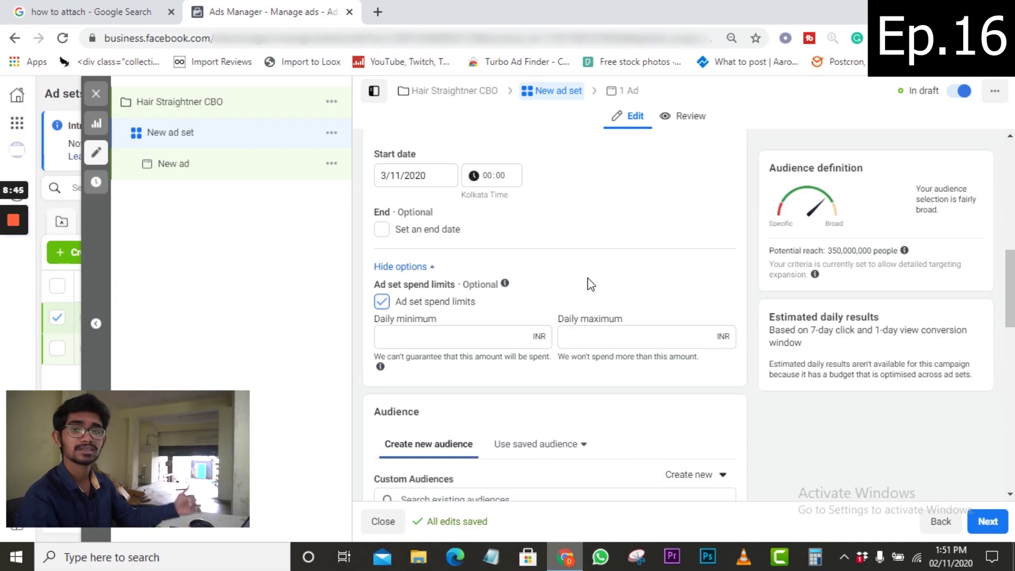
pyautogui.click(382, 301)
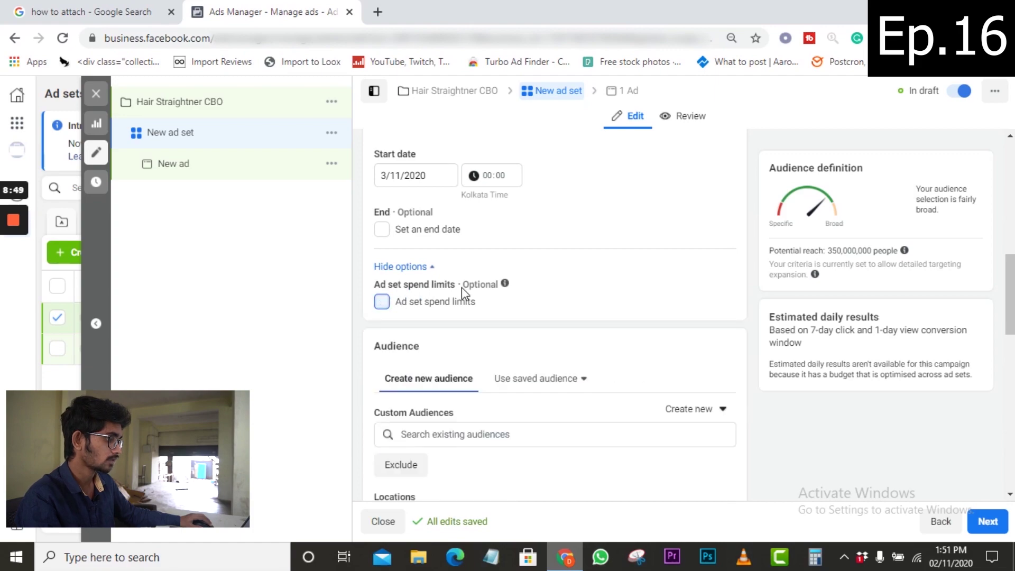
# Examine the audience section's custom audience, location, age, gender, detailed targeting and language settings.
pyautogui.scroll(-4, 505, 301)
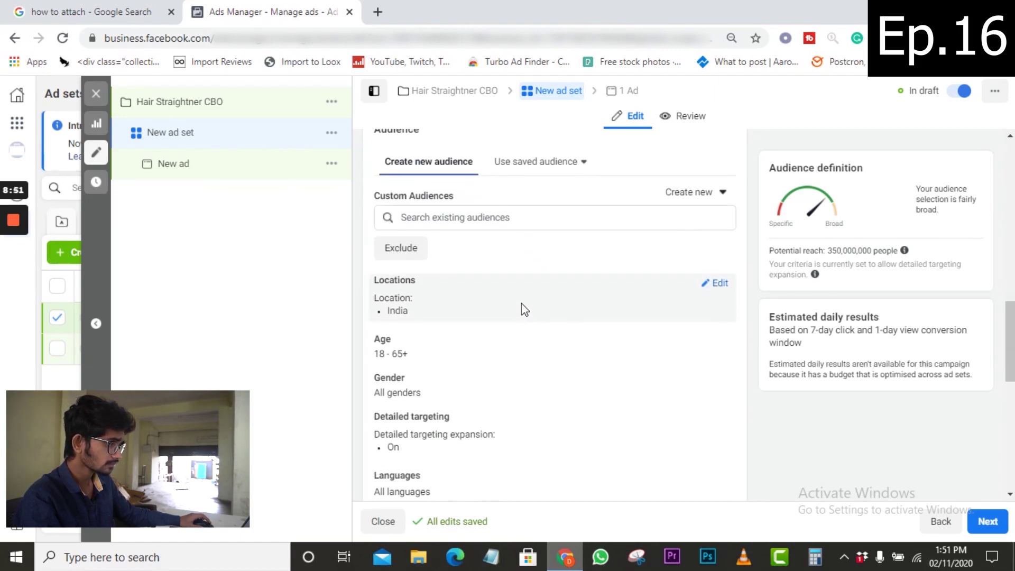
pyautogui.scroll(-1, 443, 207)
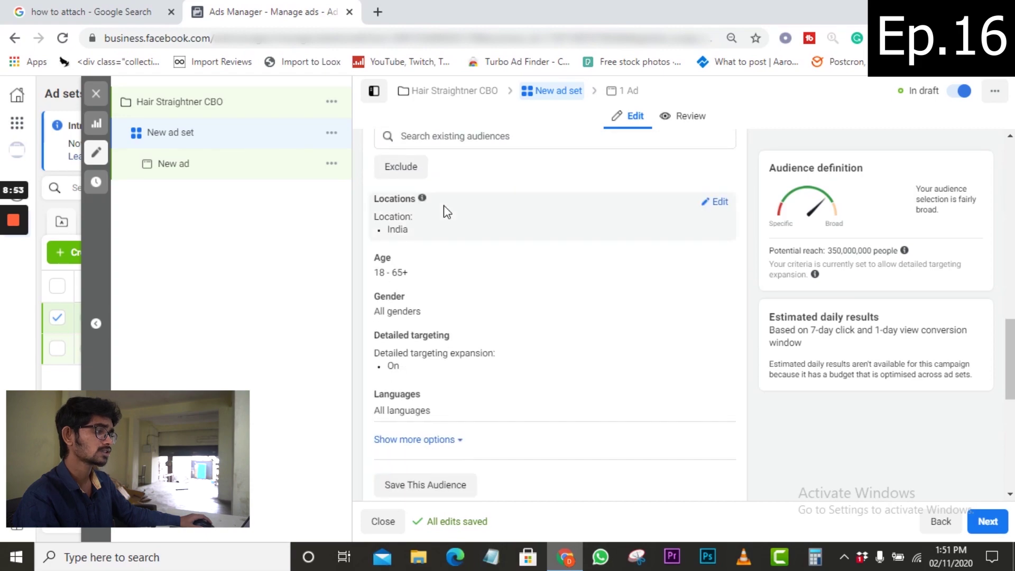
pyautogui.scroll(1, 447, 207)
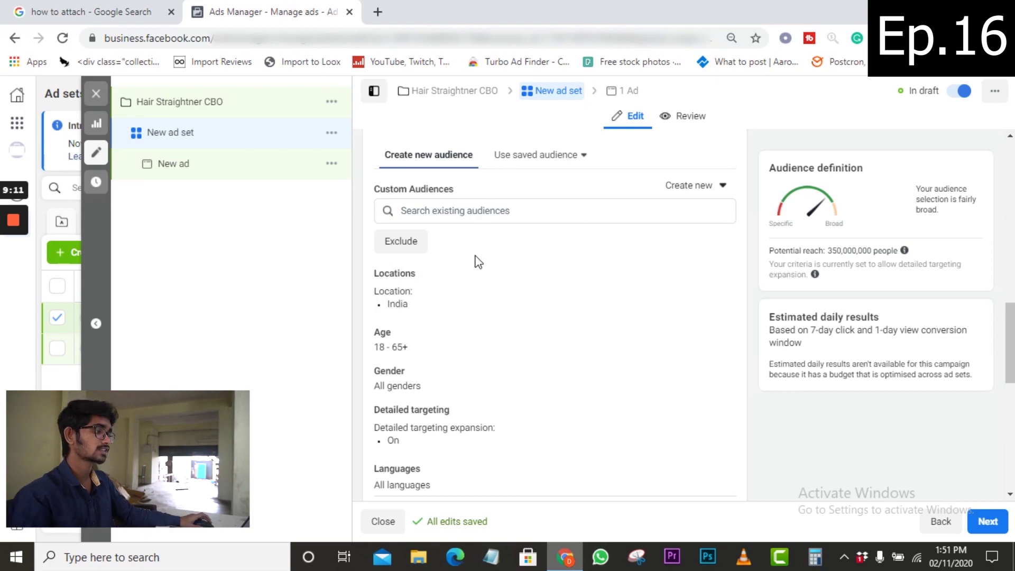
pyautogui.scroll(-2, 463, 221)
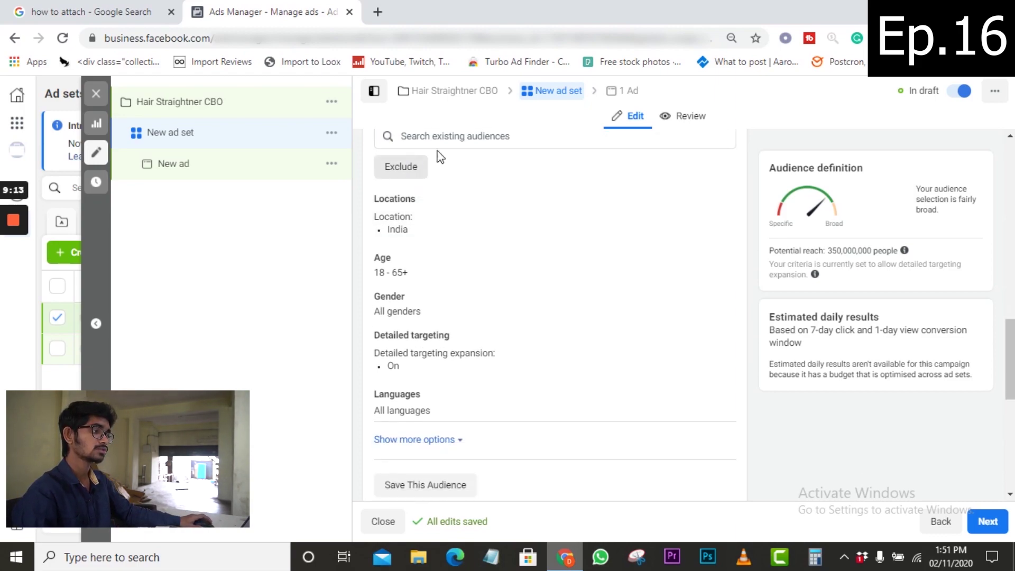
pyautogui.scroll(2, 402, 148)
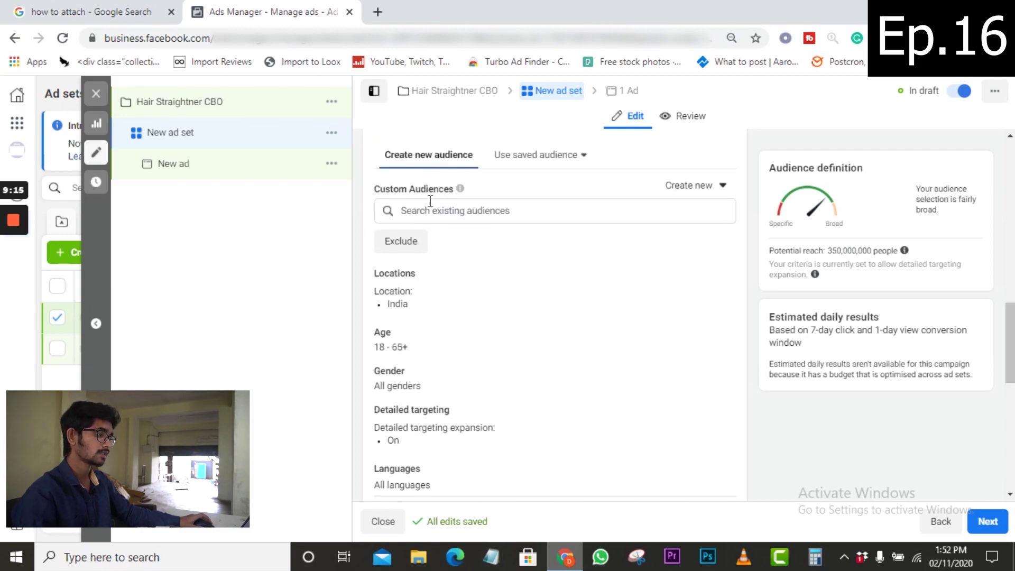
pyautogui.scroll(-2, 429, 212)
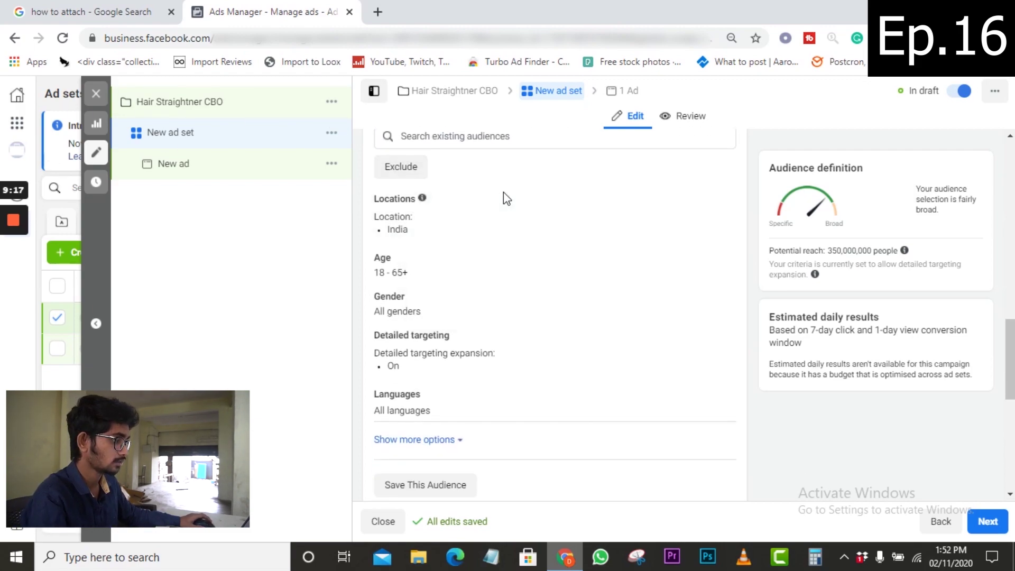
# Open the audience locations for editing, add the country United States and remove it again.
pyautogui.click(720, 203)
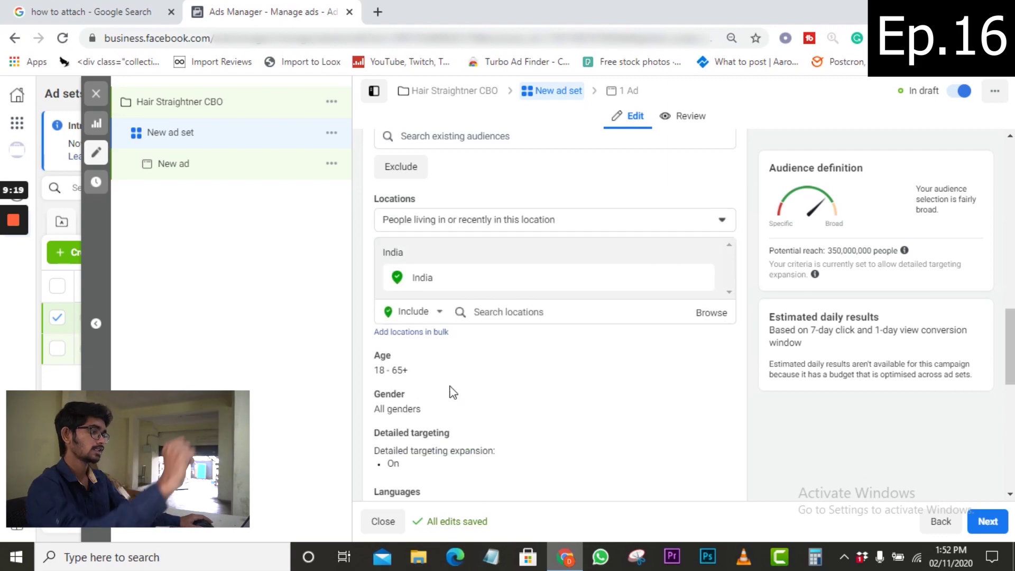
pyautogui.click(504, 307)
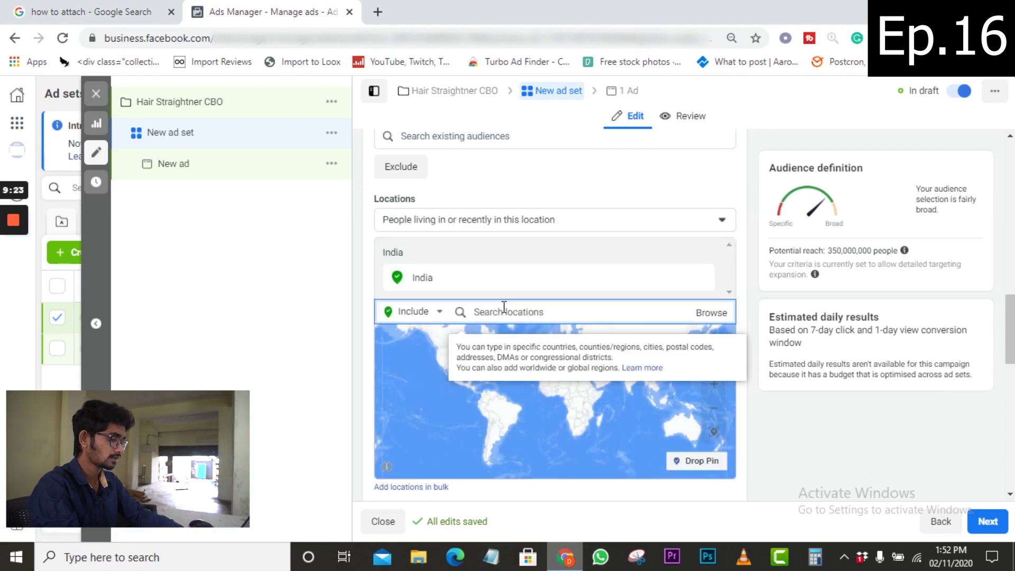
pyautogui.write('united state')
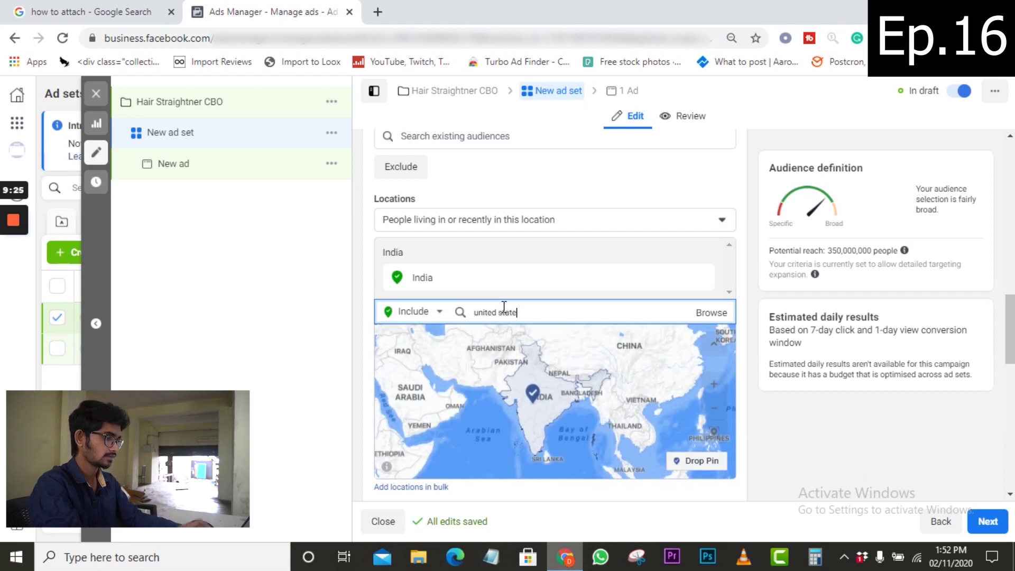
pyautogui.scroll(-1, 537, 310)
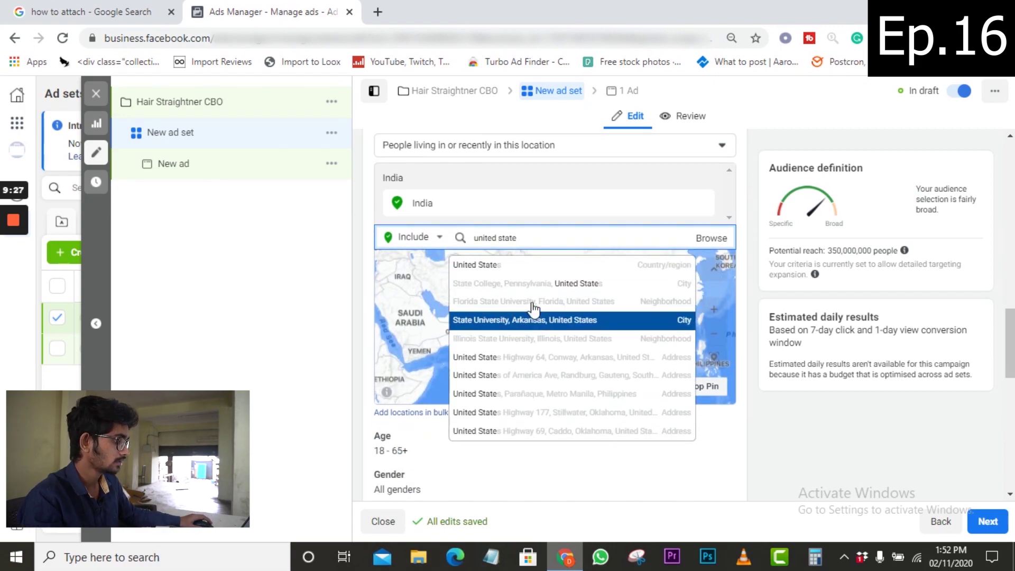
pyautogui.click(520, 267)
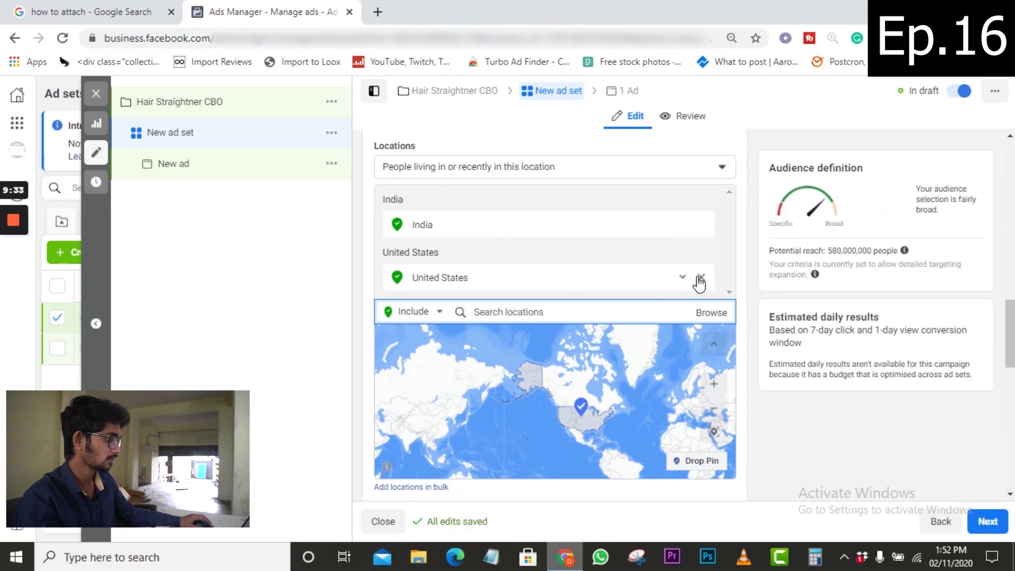
pyautogui.click(700, 278)
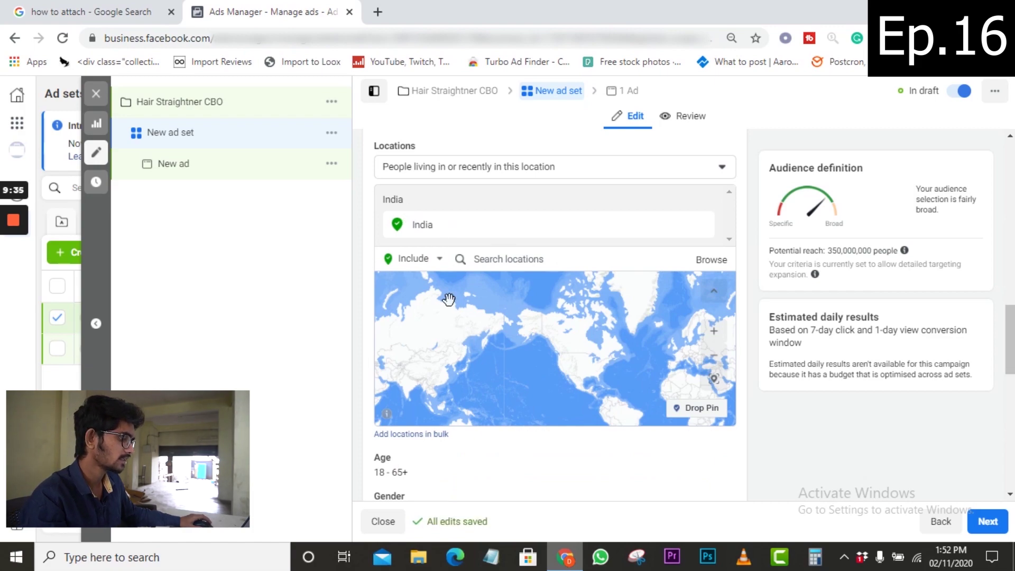
# Restrict the India location to cities only and show the choices for the cities' minimum population size.
pyautogui.scroll(-2, 528, 222)
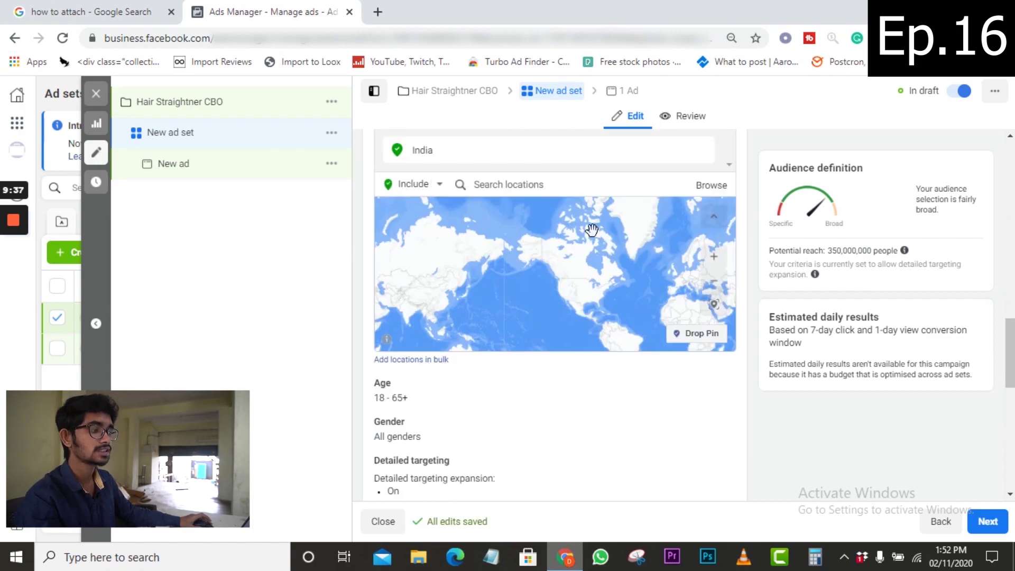
pyautogui.scroll(5, 582, 225)
pyautogui.scroll(1, 529, 165)
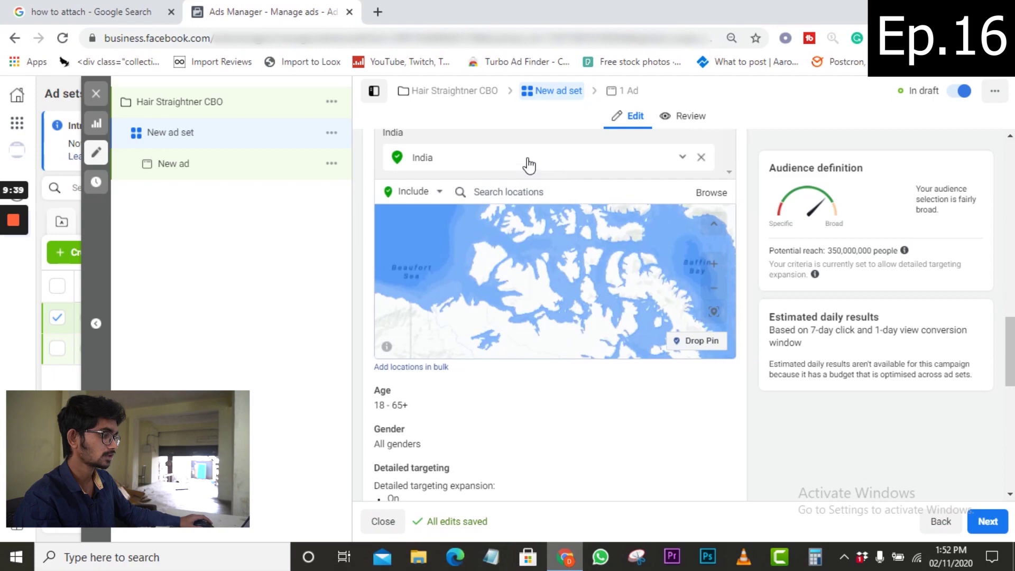
pyautogui.scroll(1, 528, 165)
pyautogui.click(681, 227)
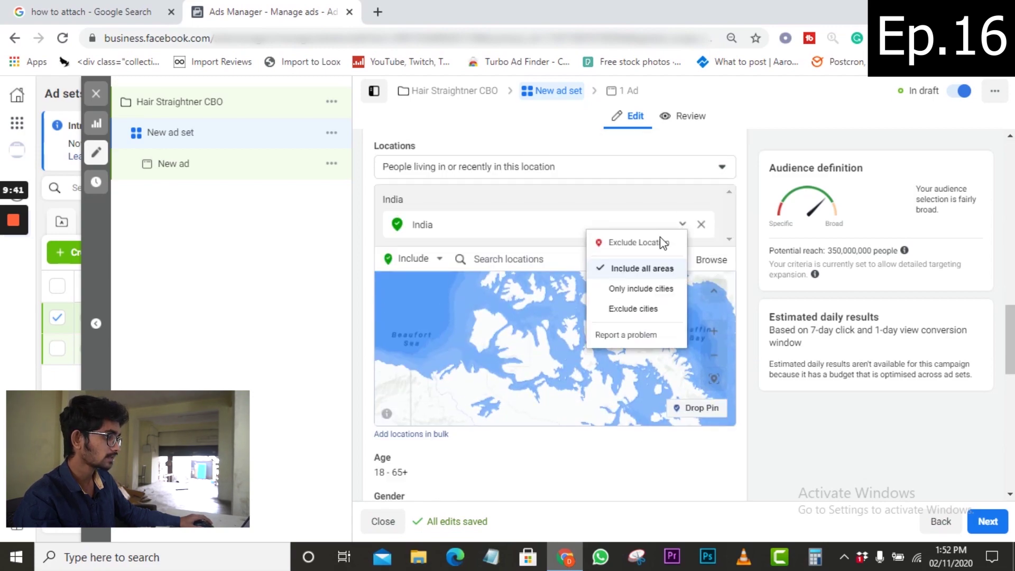
pyautogui.click(640, 288)
pyautogui.click(501, 226)
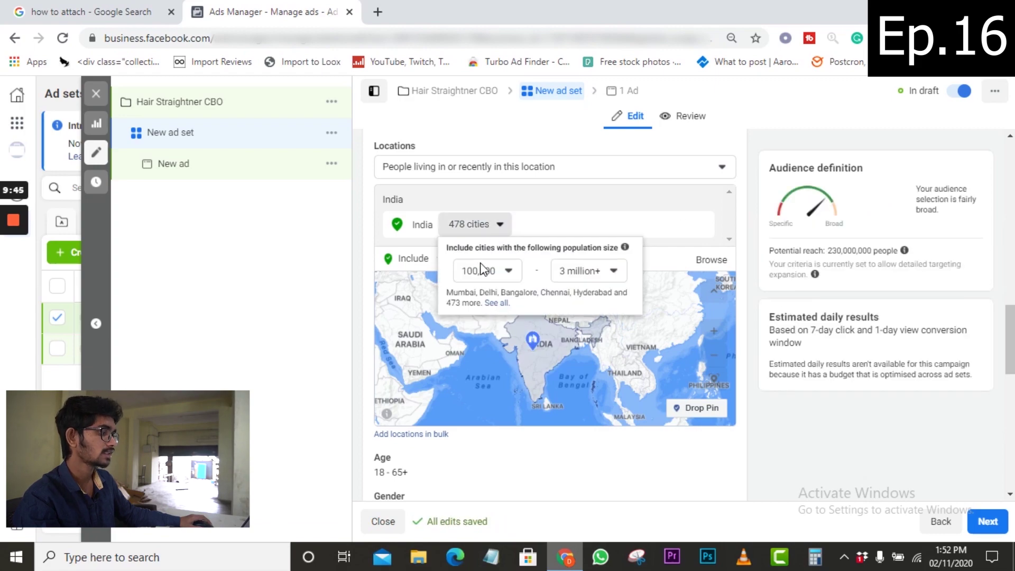
pyautogui.click(481, 270)
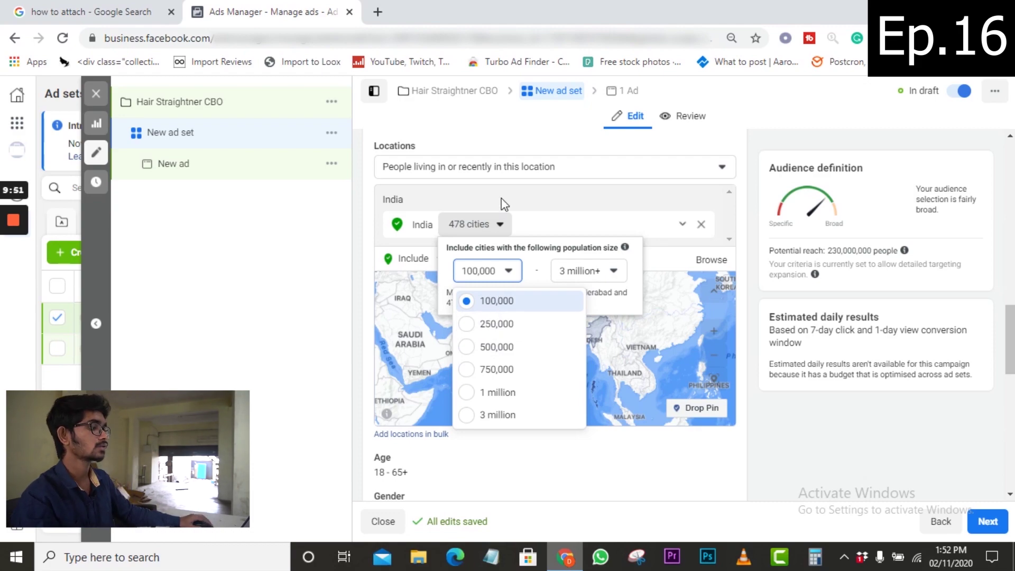
# Remove the cities-only India entry from the audience locations and add India back as a whole country.
pyautogui.click(701, 229)
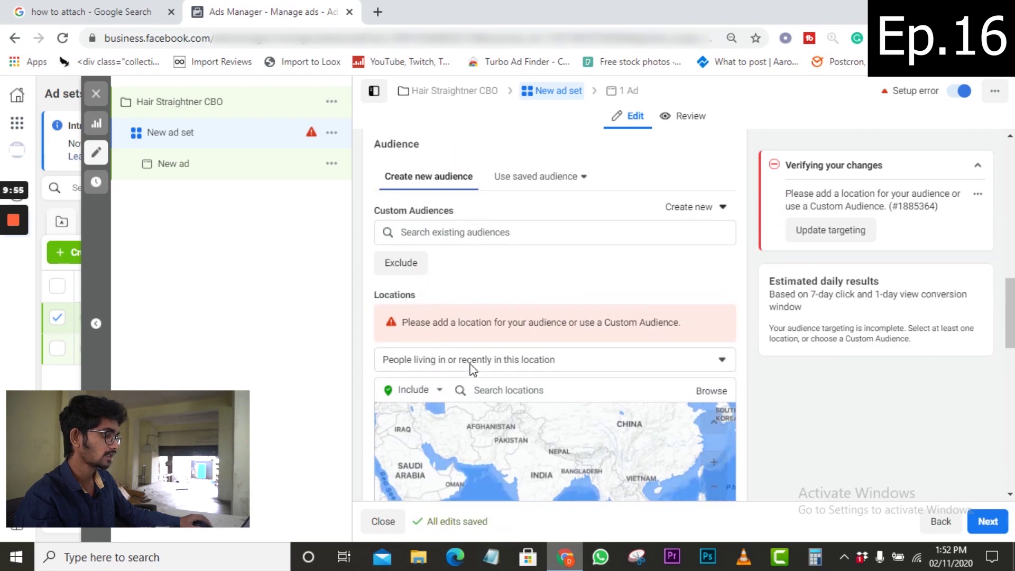
pyautogui.click(496, 391)
pyautogui.write('i')
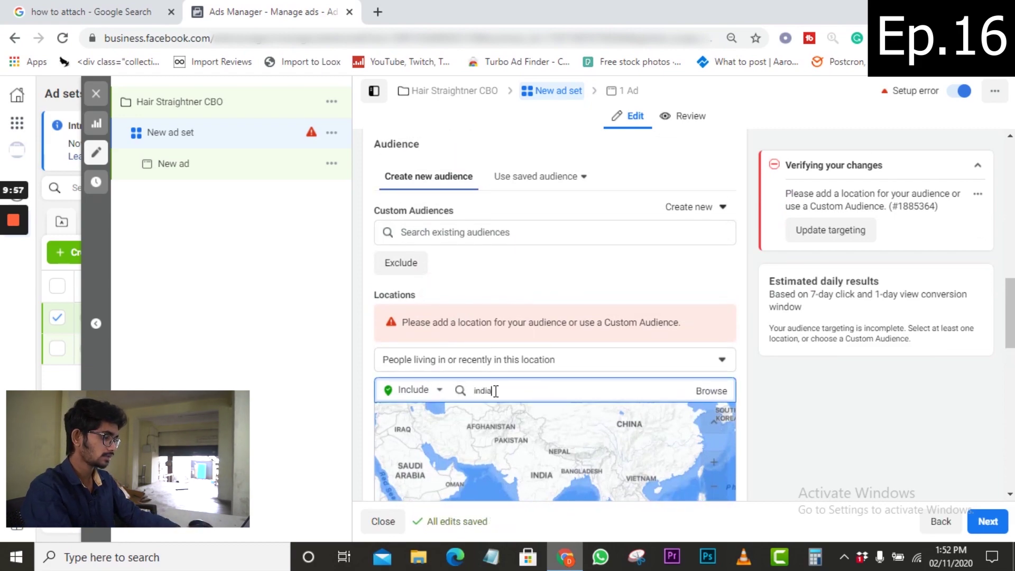
pyautogui.write('ndia')
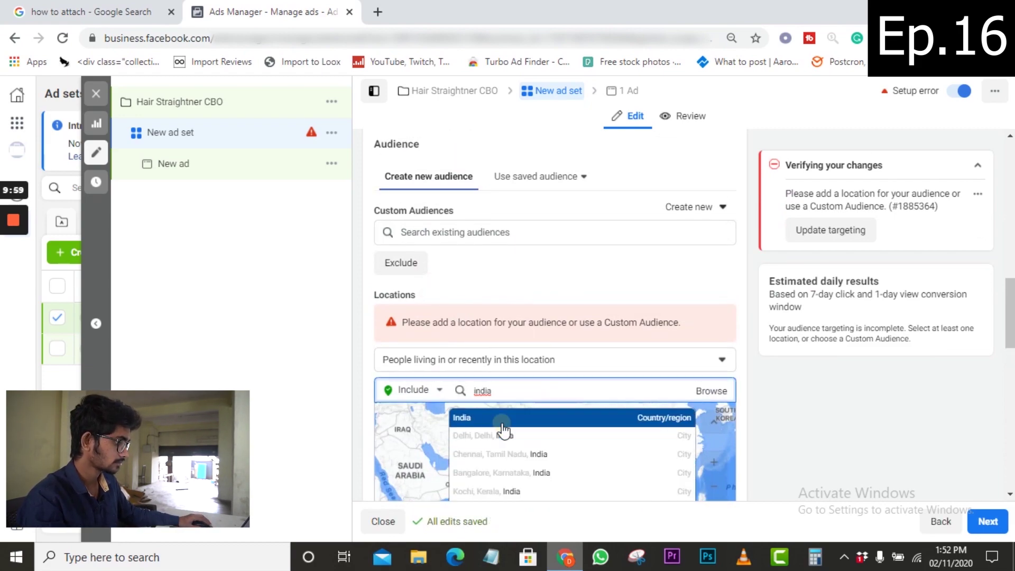
pyautogui.click(582, 417)
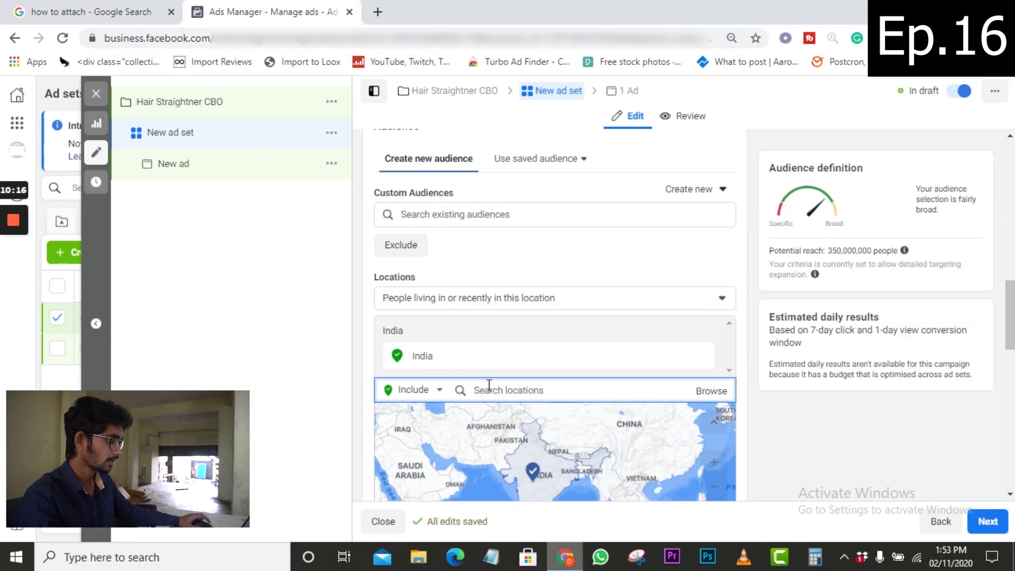
# Review the location targeting types and choose "People living in or recently in this location".
pyautogui.scroll(-1, 460, 371)
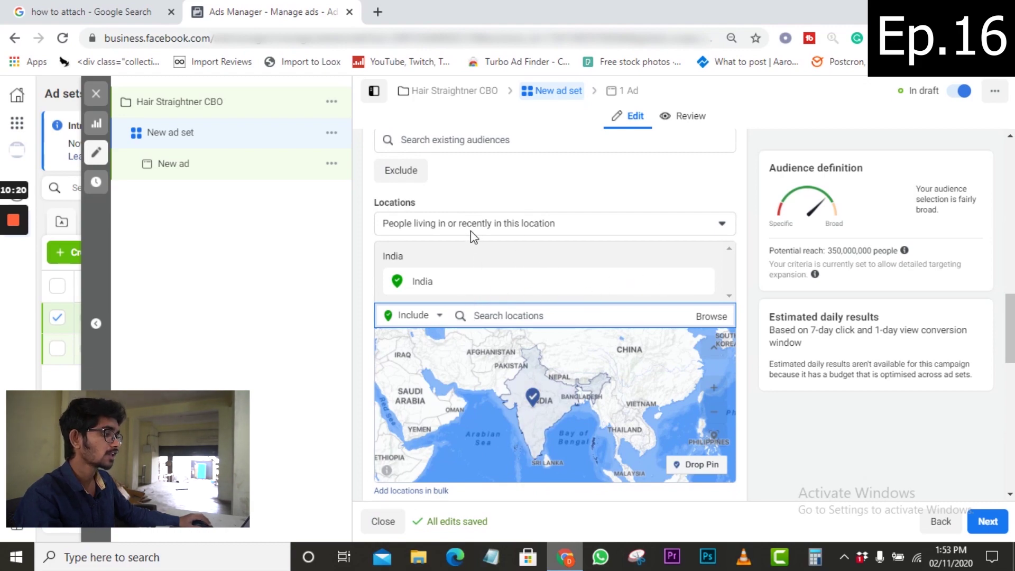
pyautogui.click(570, 224)
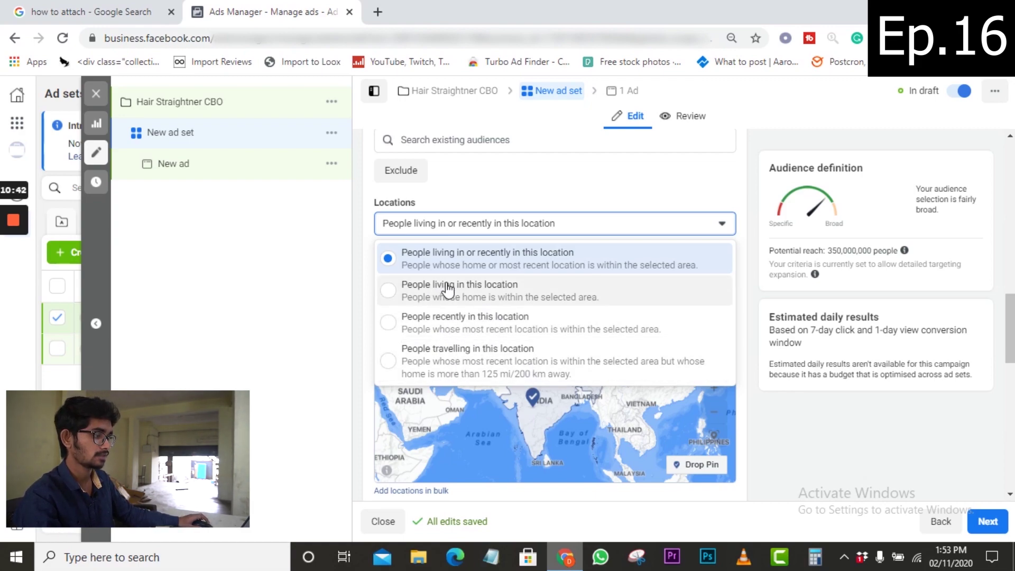
pyautogui.click(488, 264)
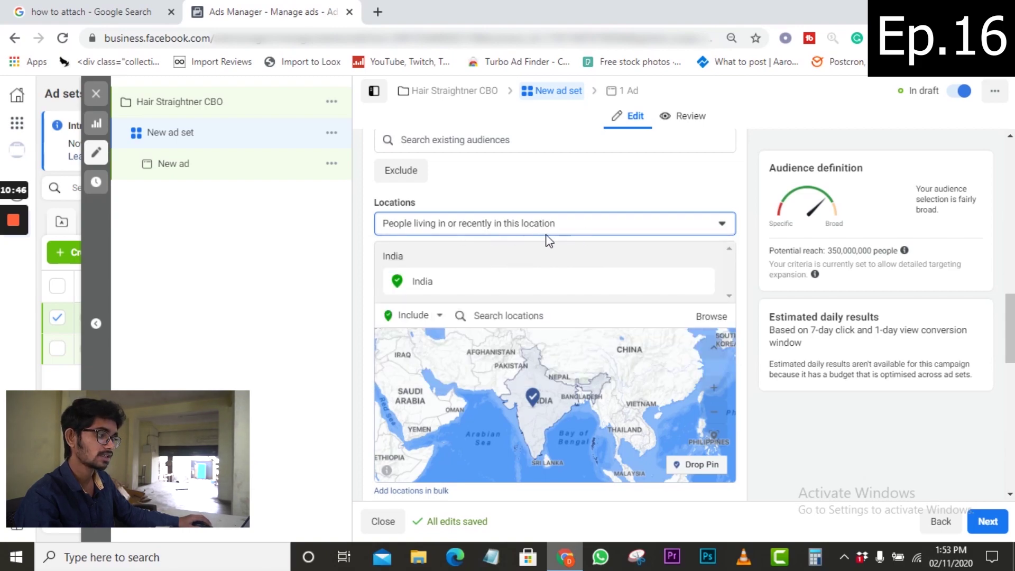
pyautogui.scroll(-4, 550, 269)
pyautogui.scroll(-1, 540, 286)
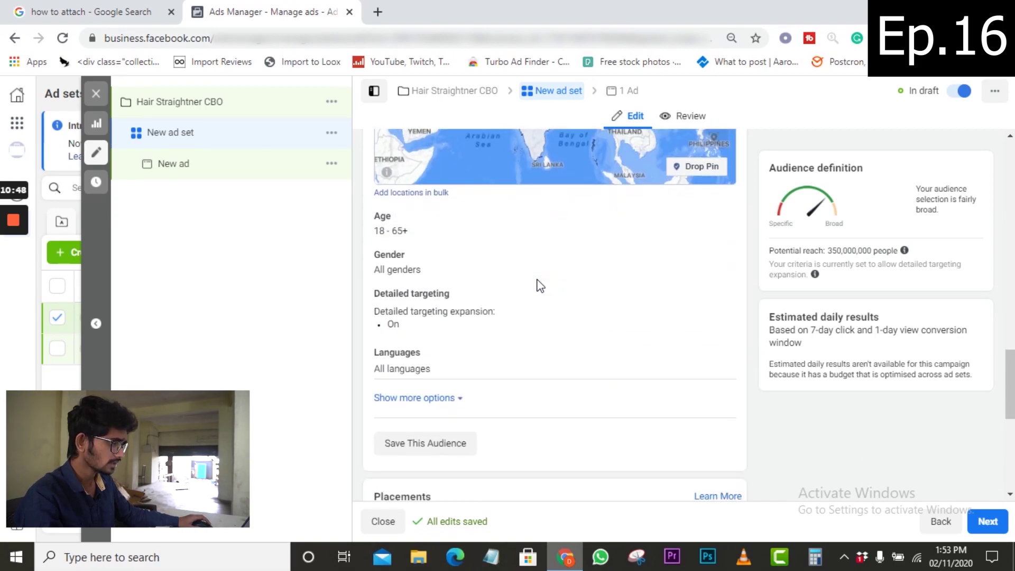
pyautogui.scroll(5, 413, 254)
pyautogui.click(461, 223)
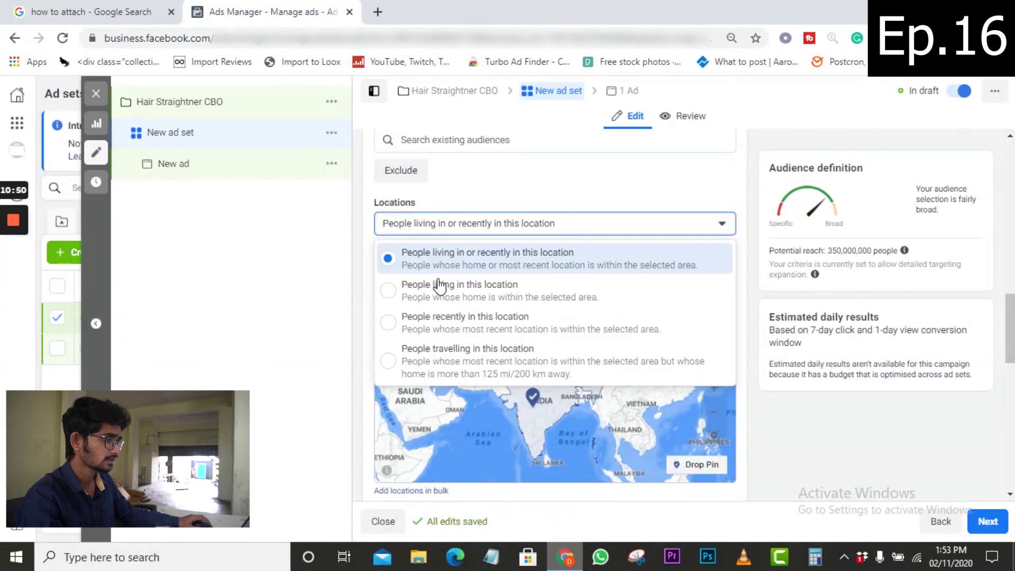
pyautogui.click(469, 270)
# Set the audience's age range to 31 to 60.
pyautogui.scroll(-5, 470, 271)
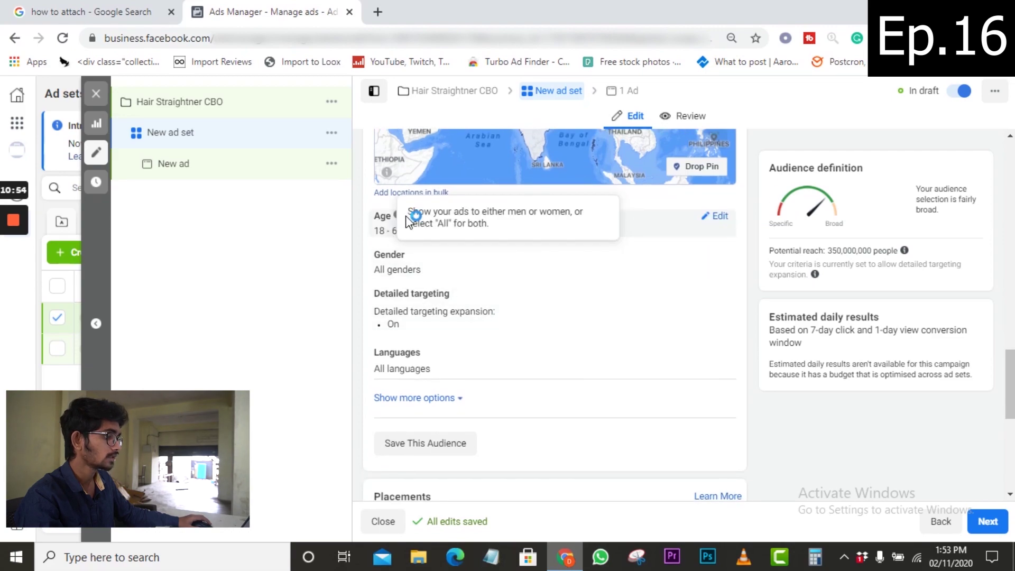
pyautogui.click(717, 216)
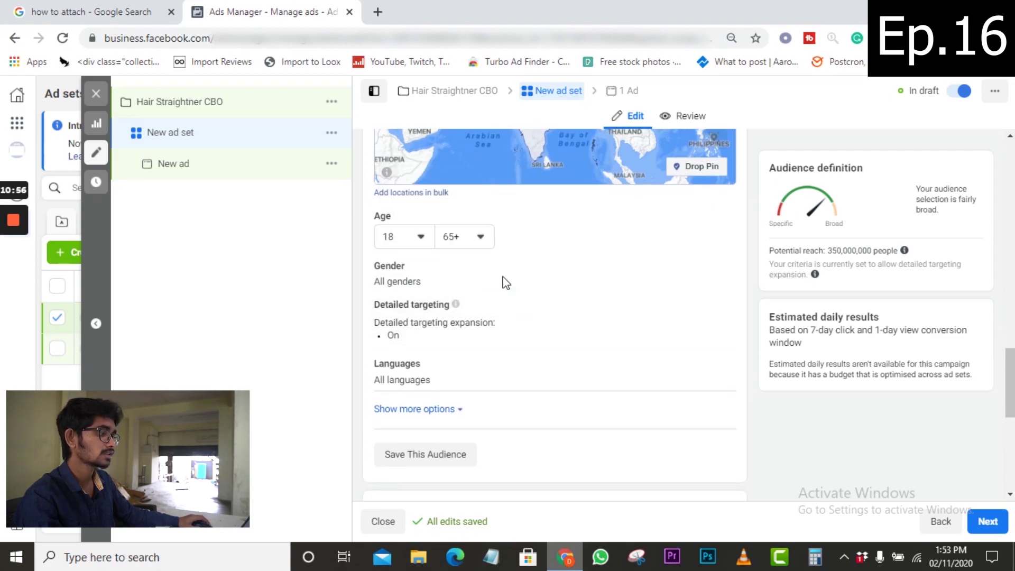
pyautogui.click(421, 238)
pyautogui.scroll(-5, 423, 376)
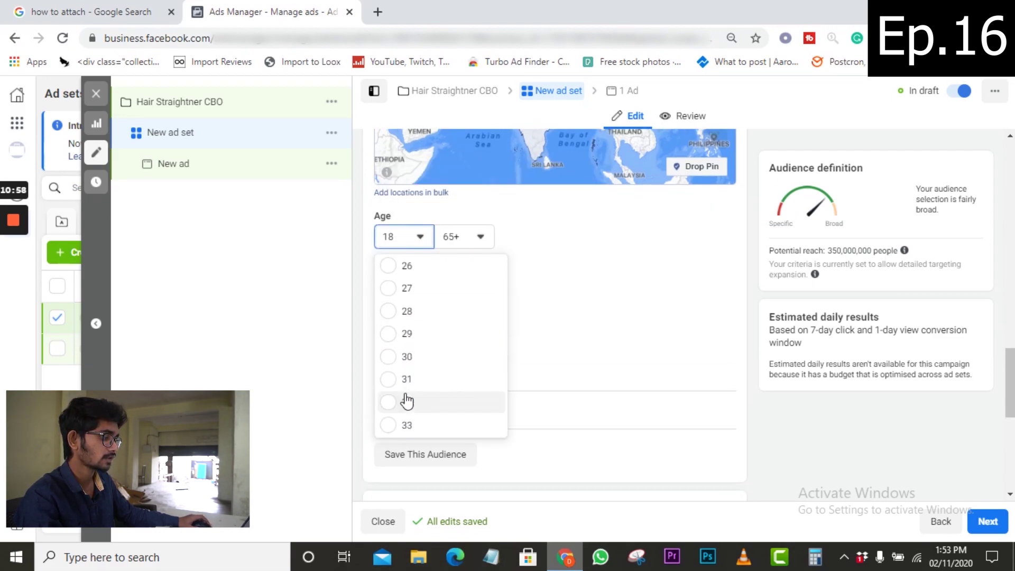
pyautogui.click(429, 379)
pyautogui.click(481, 235)
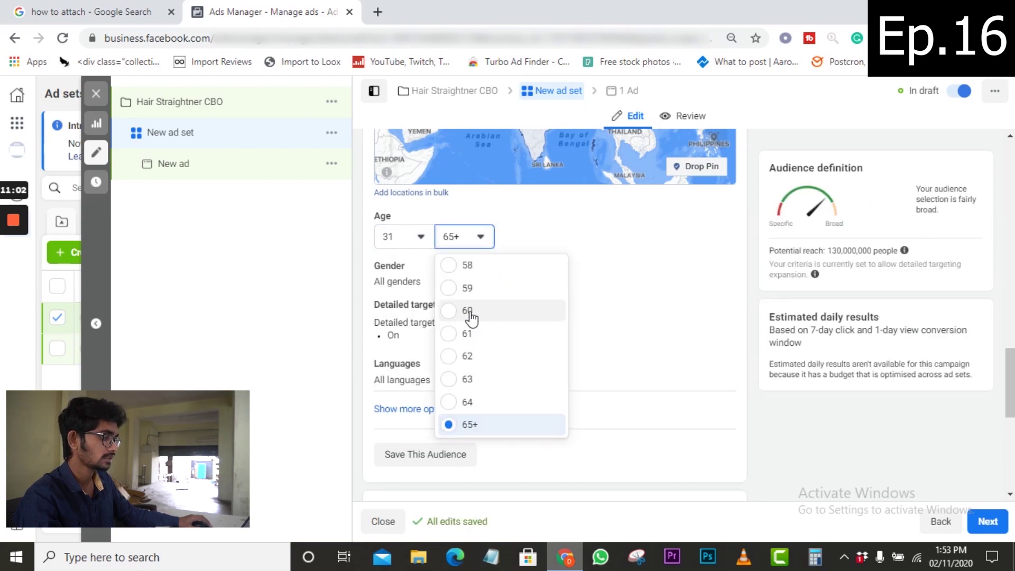
pyautogui.click(470, 313)
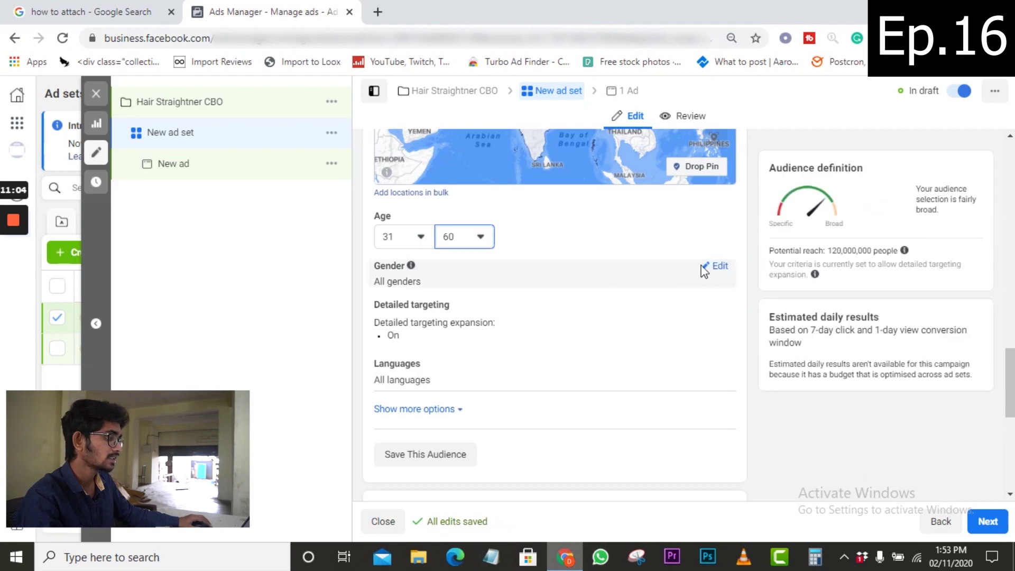
# Open the audience's gender setting for editing and move on to the detailed targeting section.
pyautogui.click(714, 266)
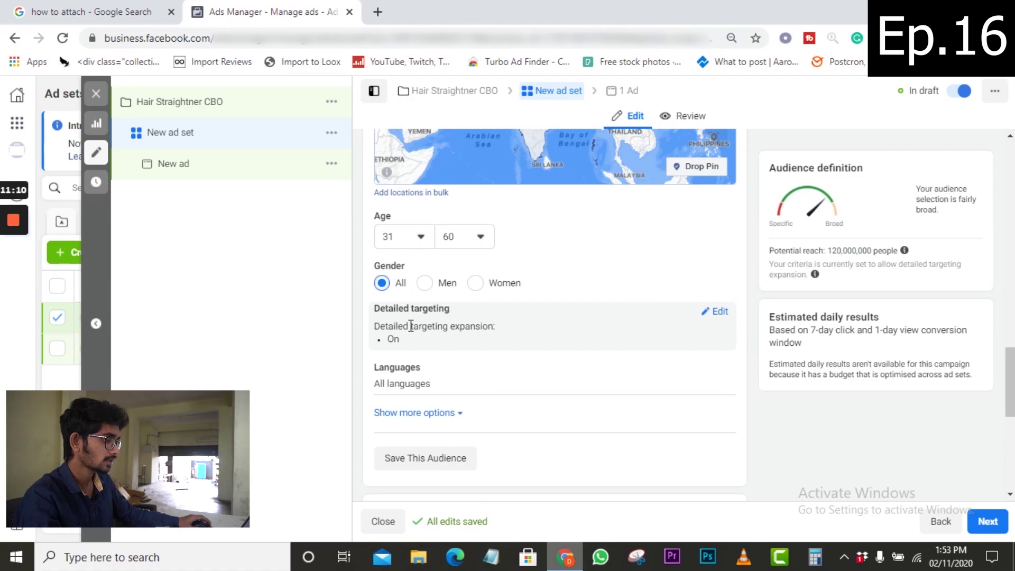
pyautogui.scroll(-1, 411, 325)
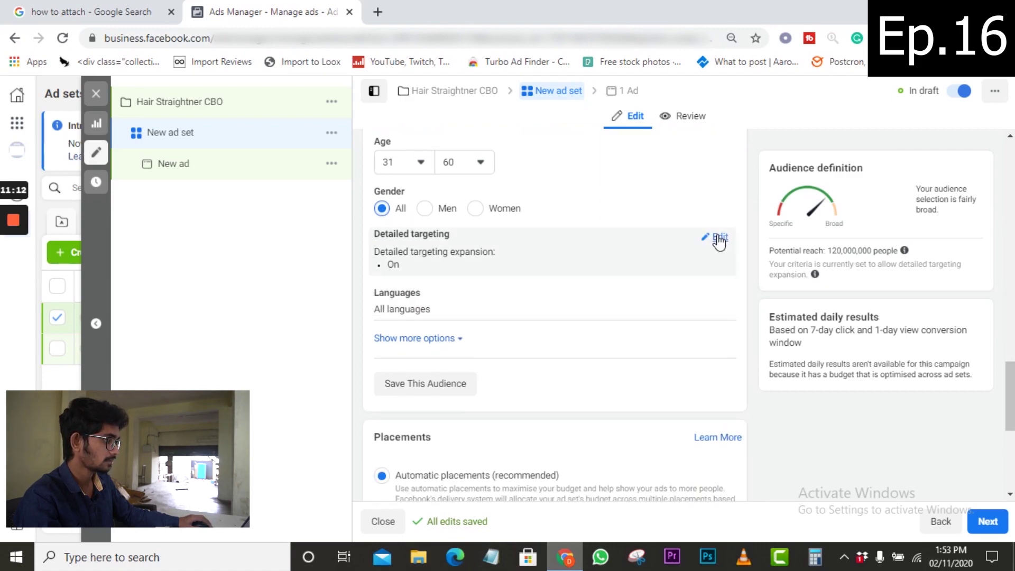
# Open the ad set's detailed targeting for editing and bring up the interest search.
pyautogui.click(719, 238)
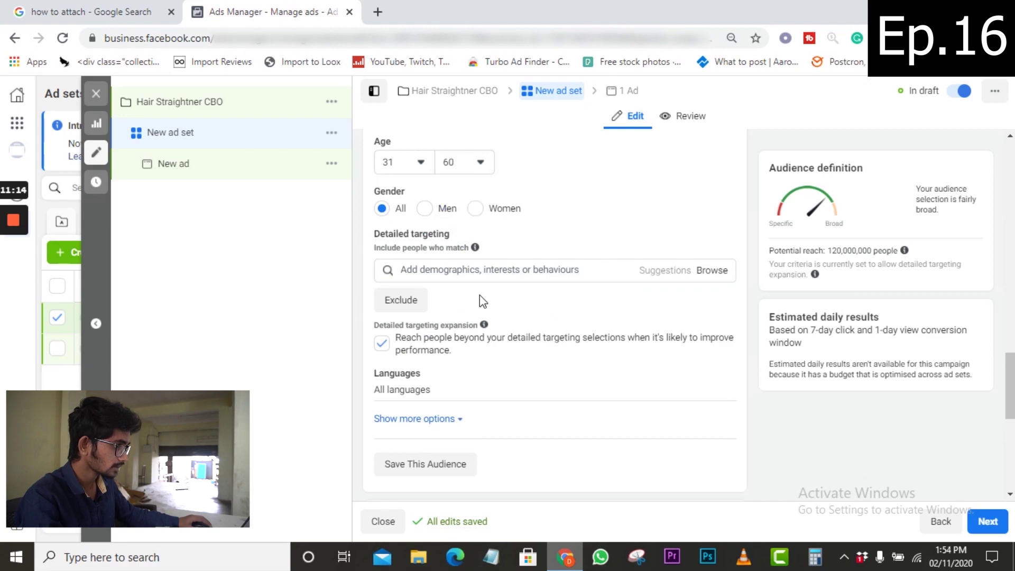
pyautogui.click(466, 271)
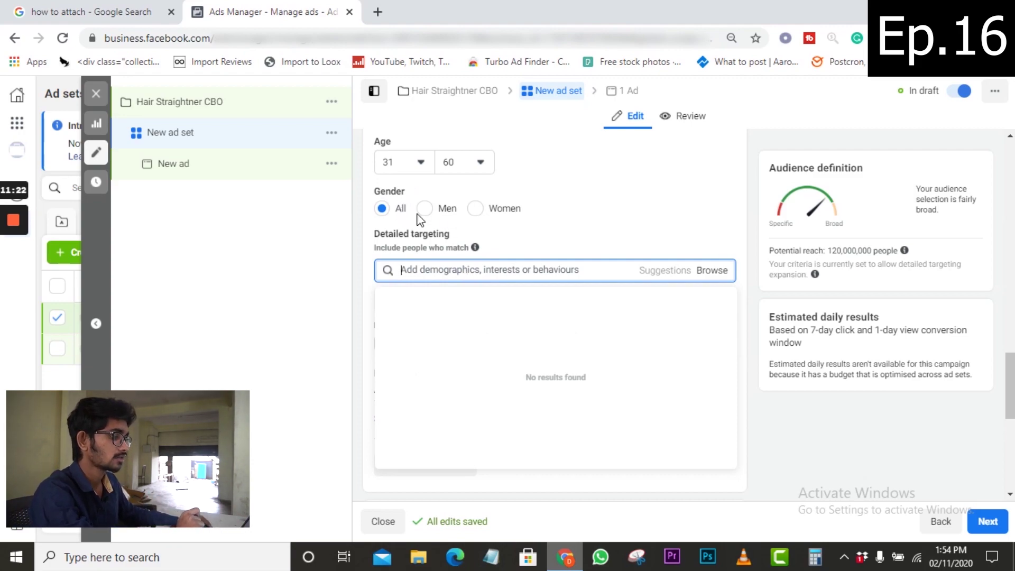
# Try the Women option for the audience's gender and switch back to All.
pyautogui.click(475, 208)
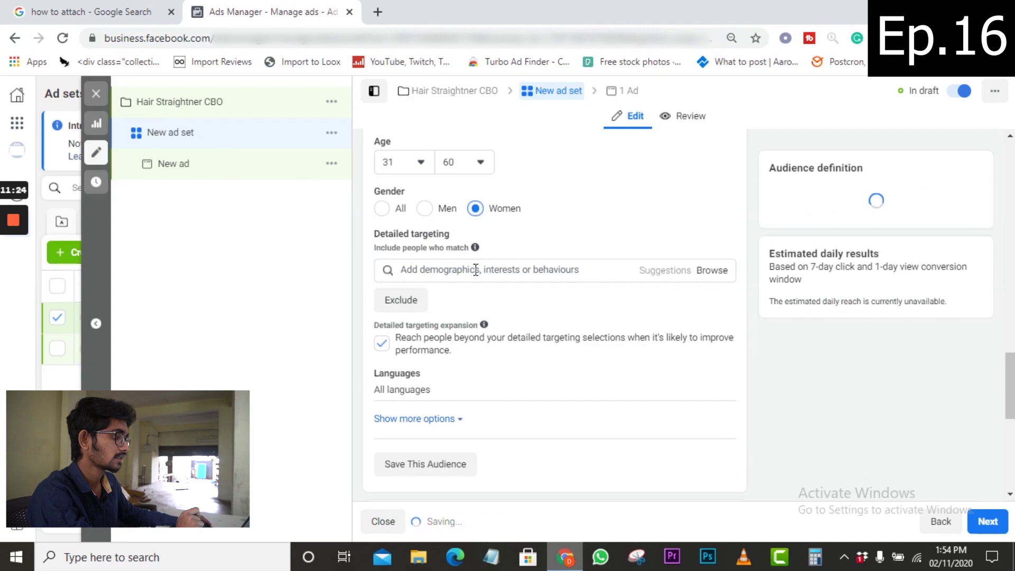
pyautogui.click(387, 212)
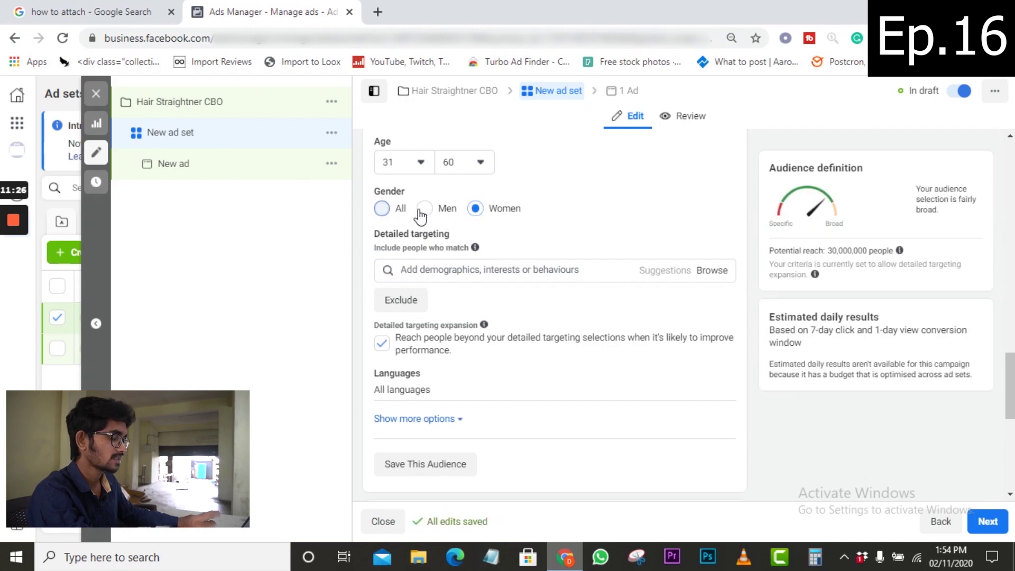
pyautogui.scroll(-1, 454, 233)
pyautogui.scroll(1, 444, 233)
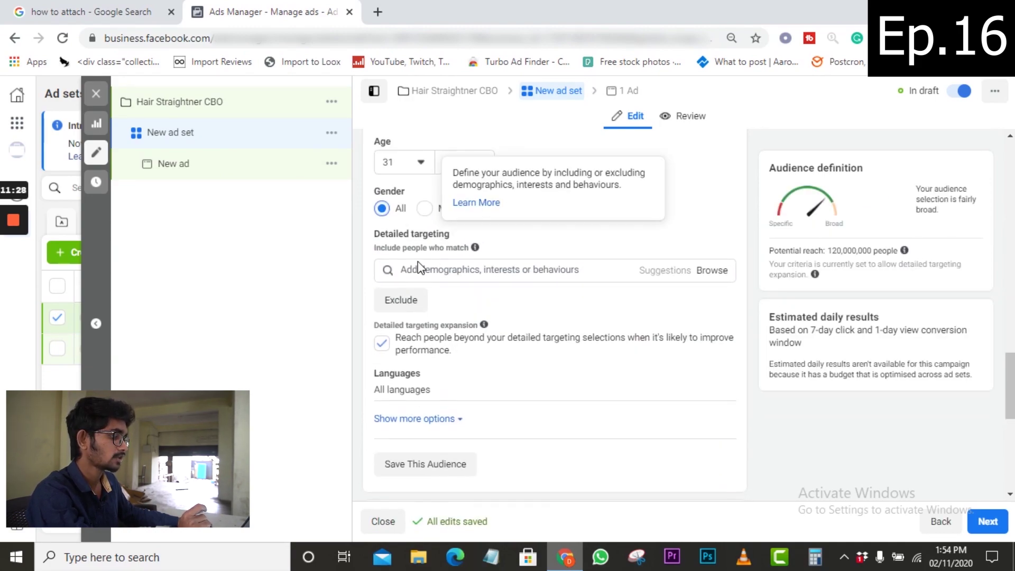
# Search detailed targeting for "hair stra" and include the Hair straightening interest.
pyautogui.click(415, 271)
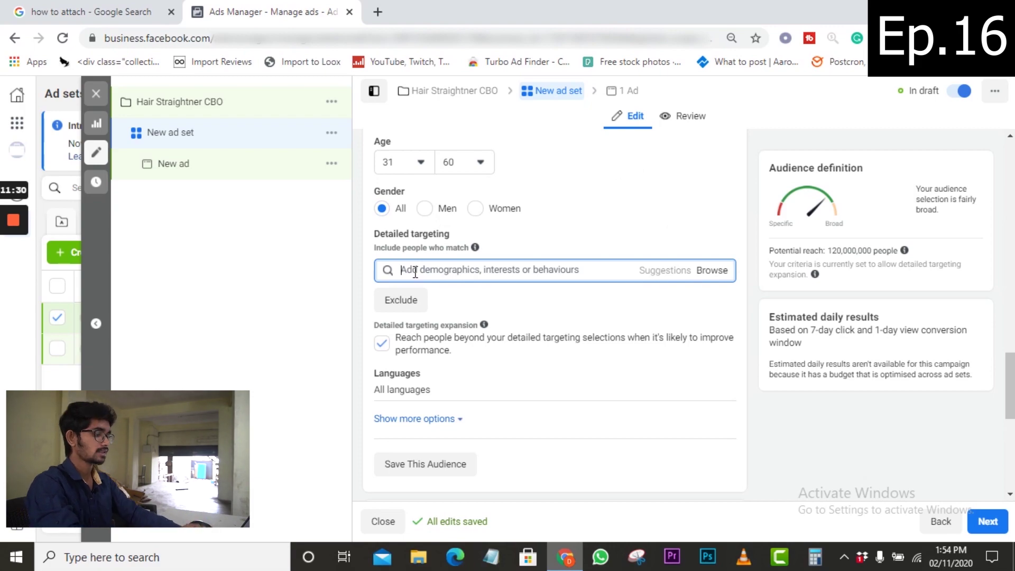
pyautogui.write('hair stra')
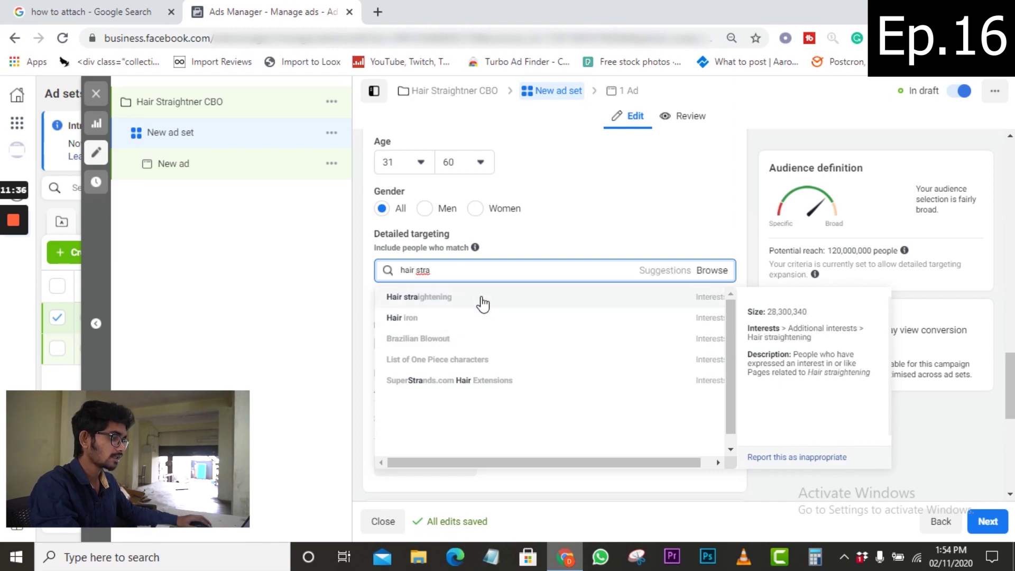
pyautogui.click(482, 302)
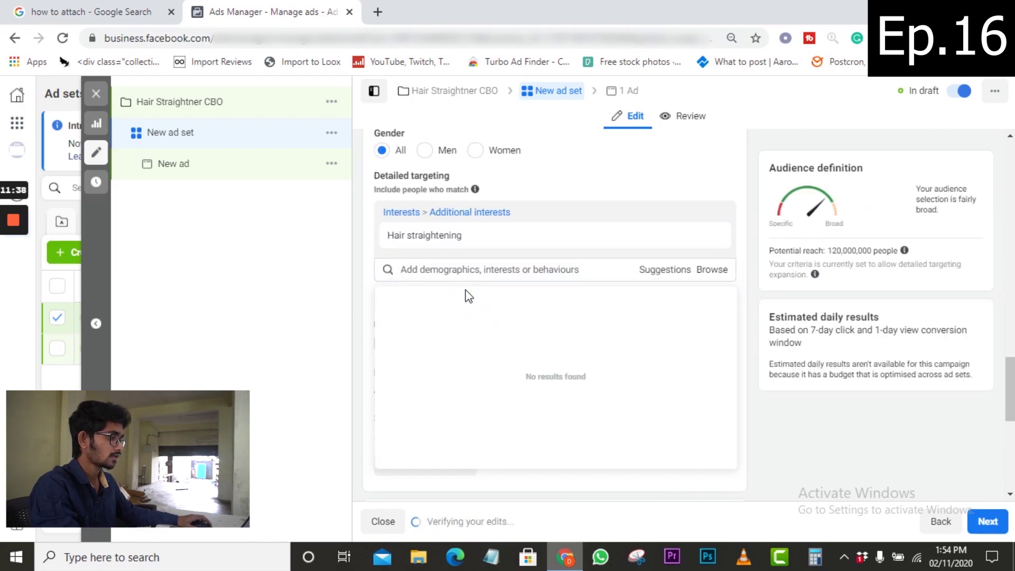
# Review the audience's location, age and gender settings and examine the suggested interests related to Hair straightening.
pyautogui.scroll(1, 499, 238)
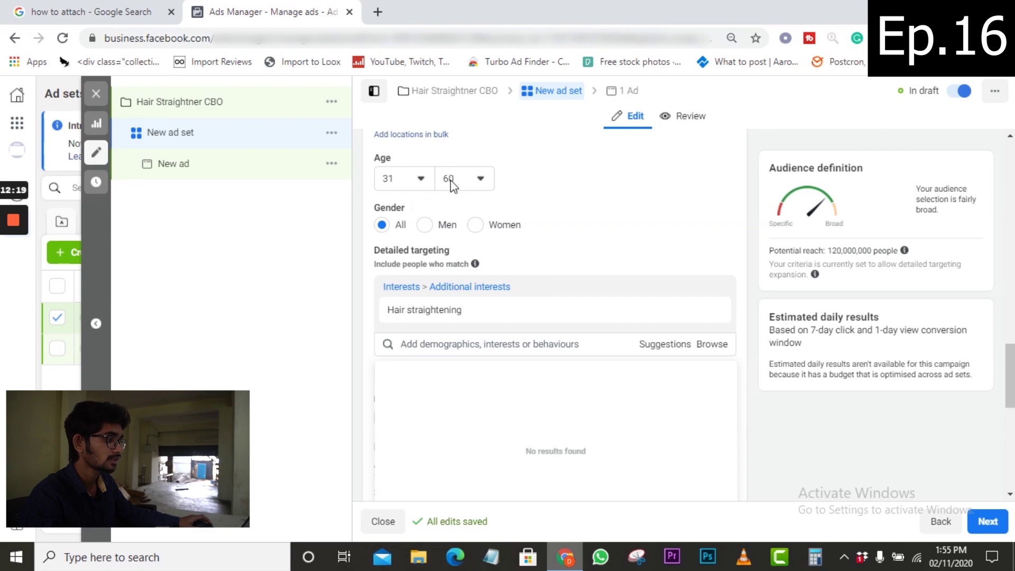
pyautogui.scroll(3, 464, 201)
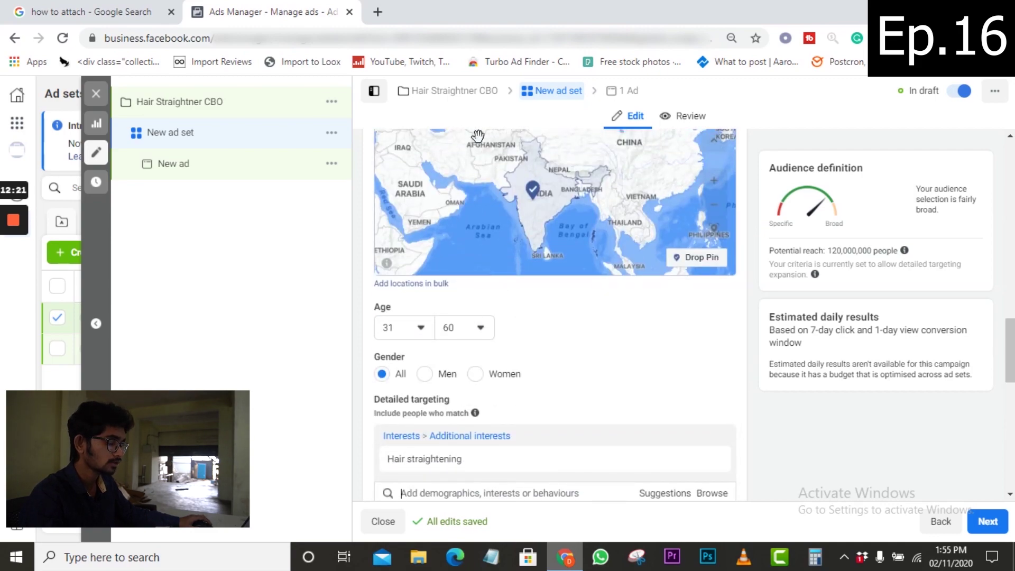
pyautogui.scroll(-3, 540, 303)
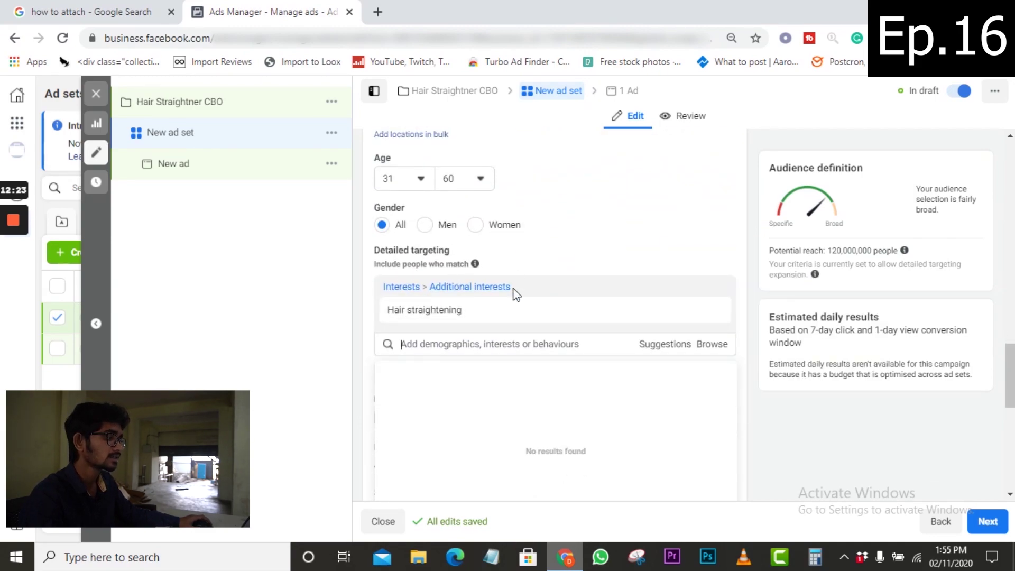
pyautogui.moveTo(474, 307)
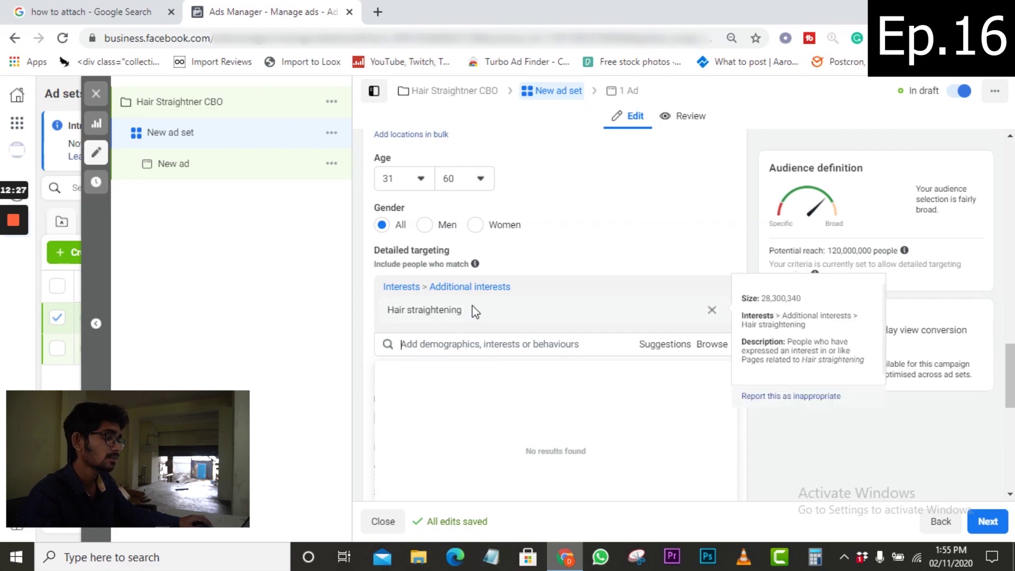
pyautogui.click(663, 348)
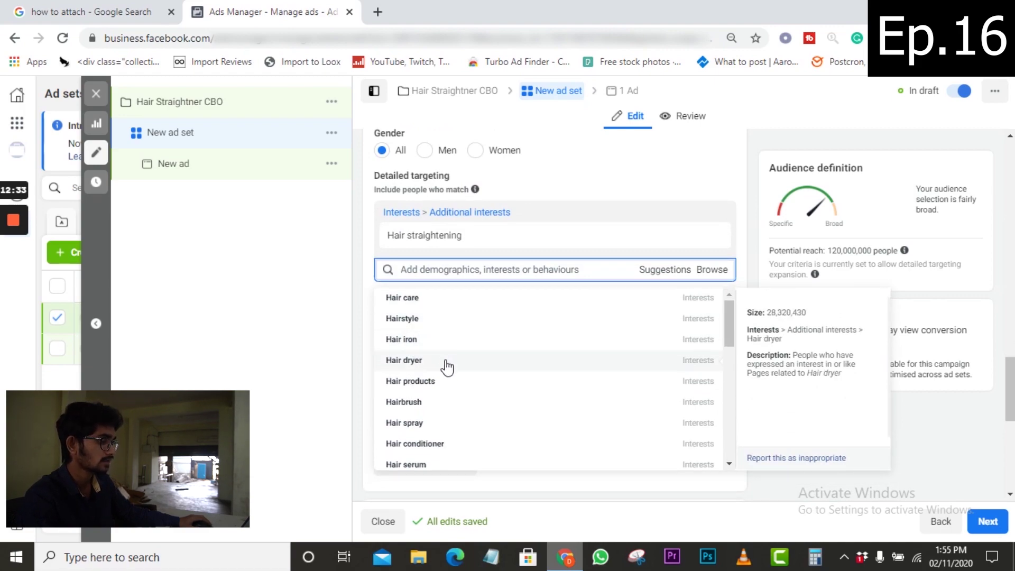
pyautogui.scroll(-4, 445, 378)
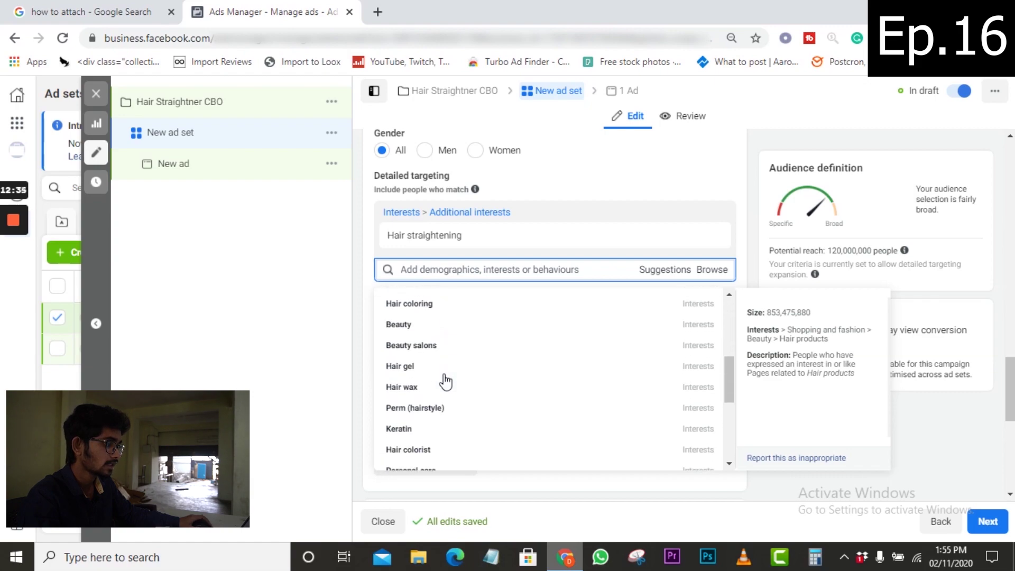
pyautogui.scroll(4, 446, 381)
pyautogui.scroll(2, 504, 301)
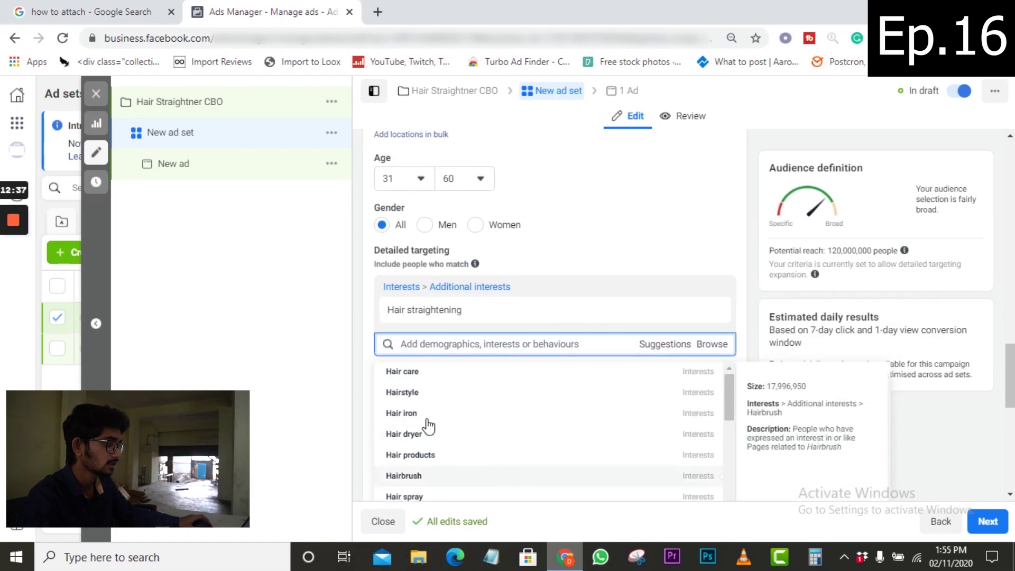
# Exclude the district of Ladakh, Jammu and Kashmir, India from the audience's locations.
pyautogui.scroll(5, 594, 243)
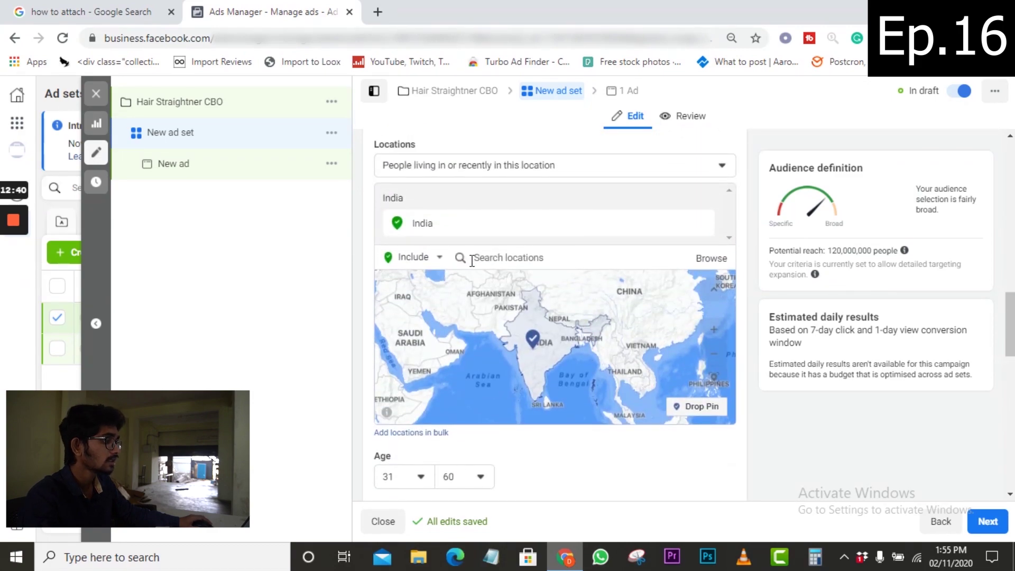
pyautogui.click(423, 259)
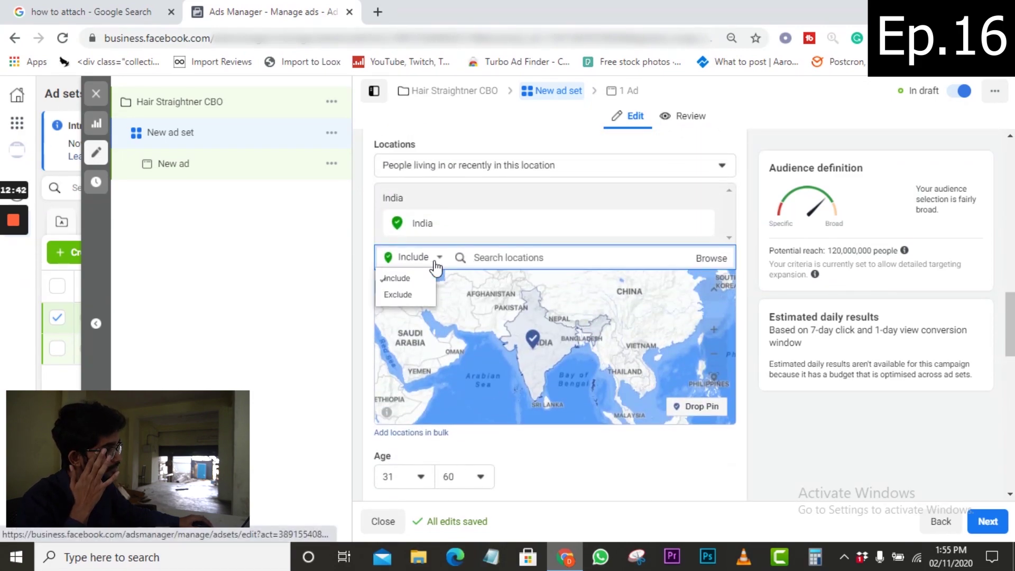
pyautogui.click(393, 296)
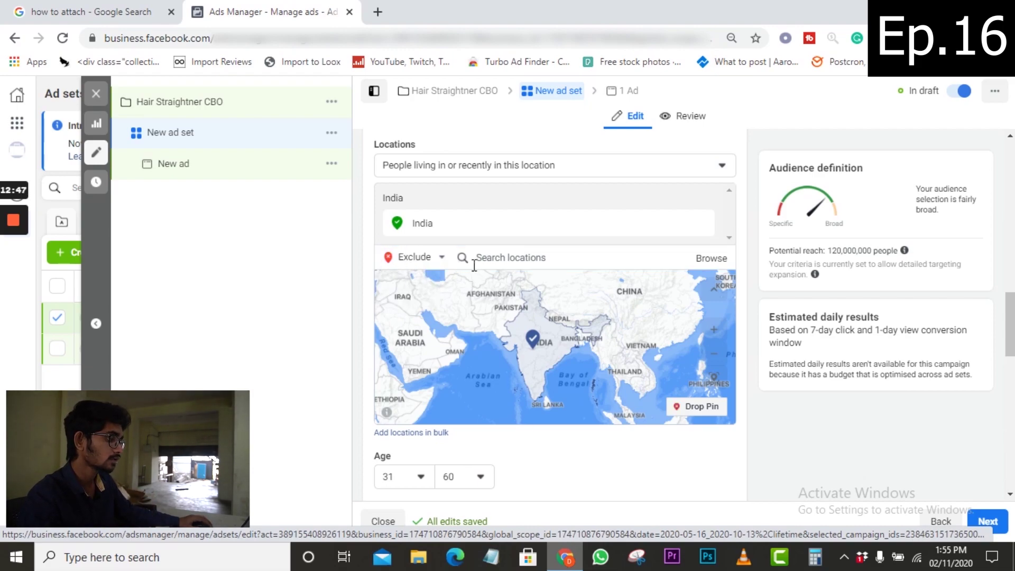
pyautogui.click(492, 260)
pyautogui.write('ladakh')
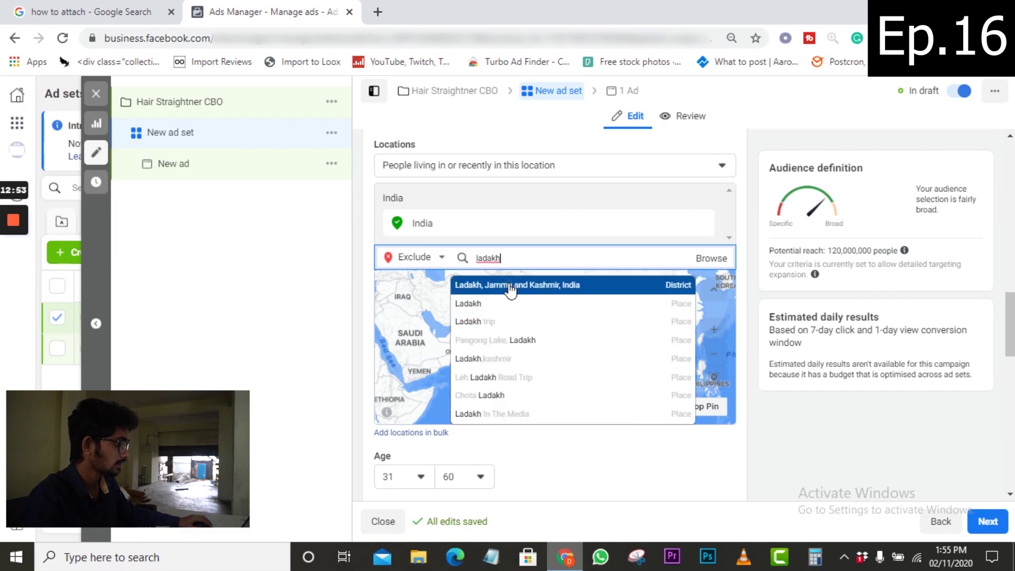
pyautogui.click(510, 288)
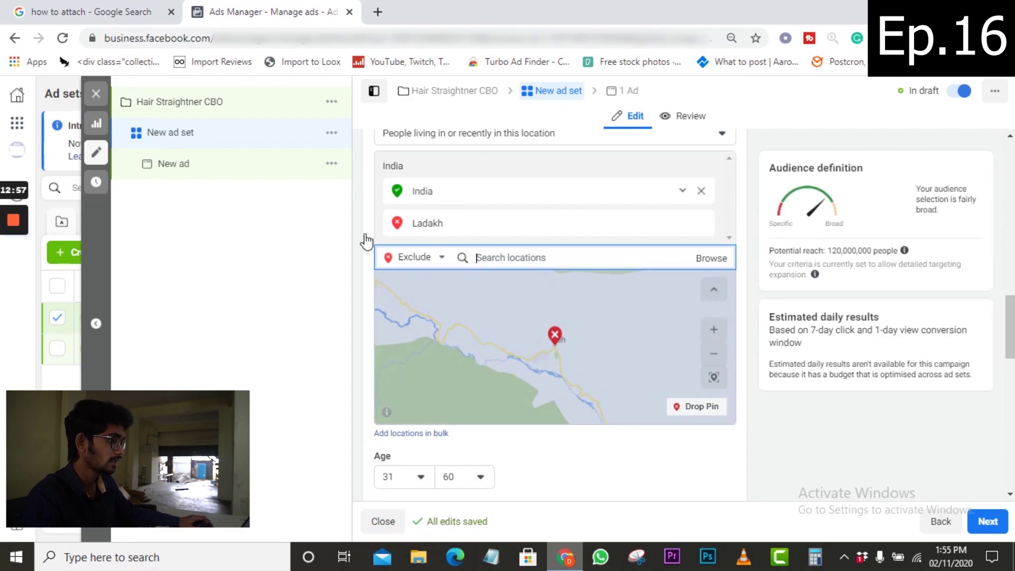
pyautogui.scroll(-2, 597, 339)
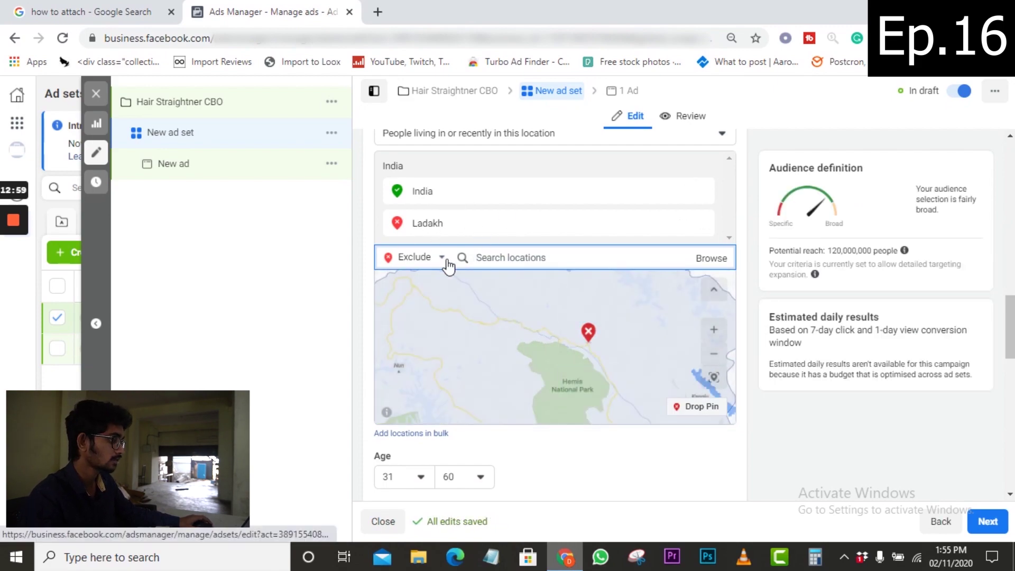
# Add an exclusion to the detailed targeting for people interested in Drop shipping.
pyautogui.scroll(-4, 517, 369)
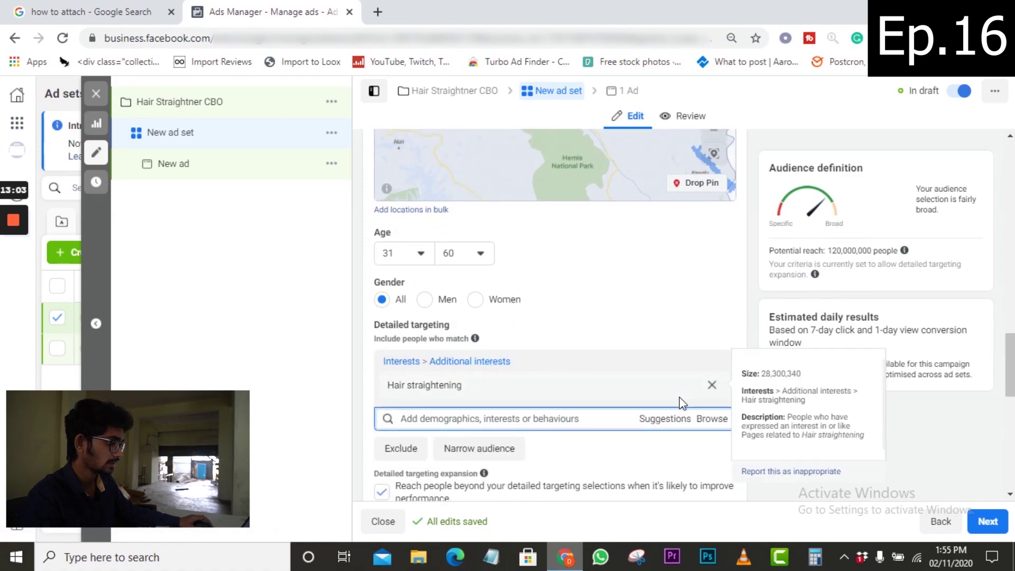
pyautogui.scroll(-1, 666, 381)
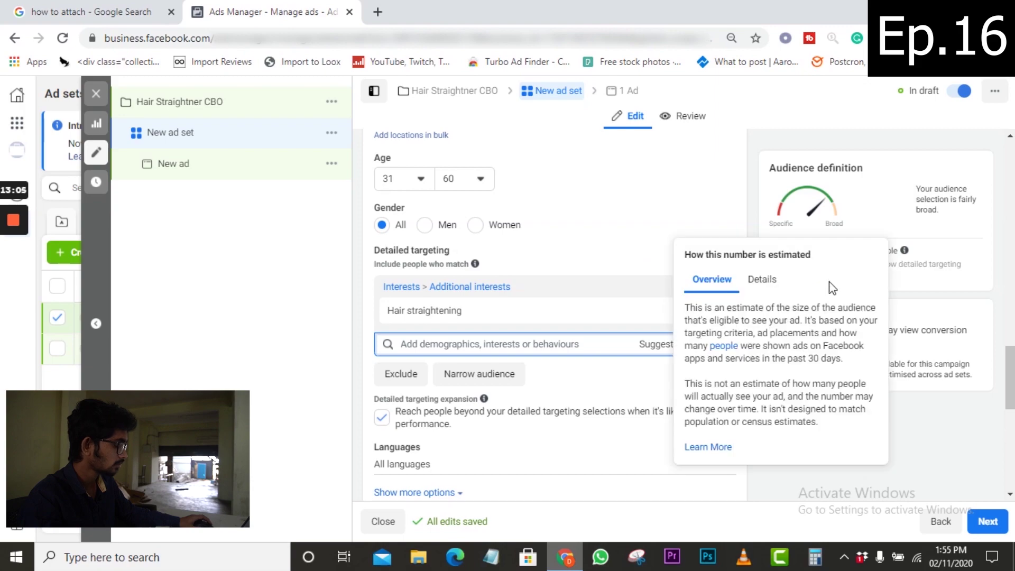
pyautogui.scroll(-1, 502, 328)
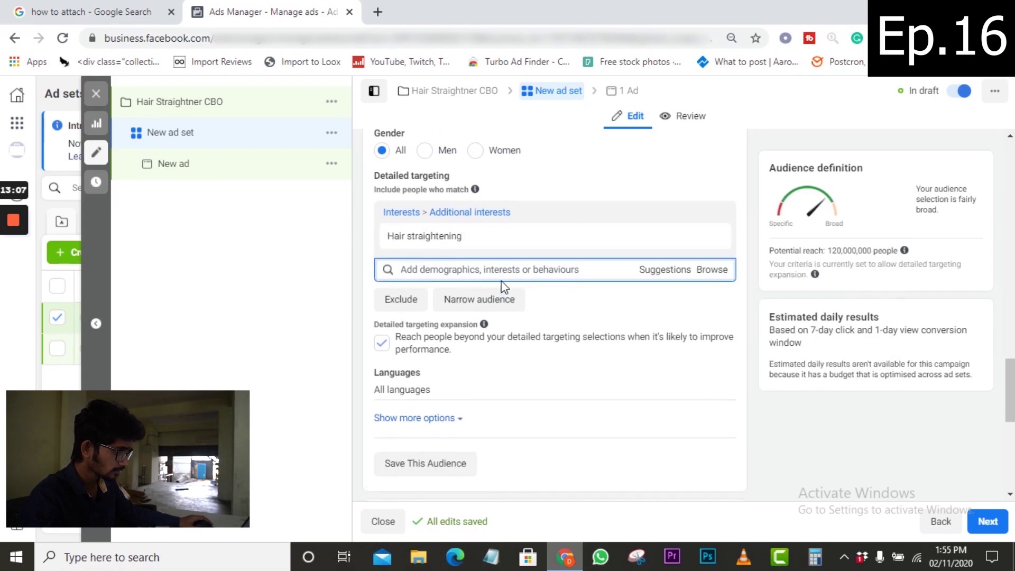
pyautogui.click(411, 302)
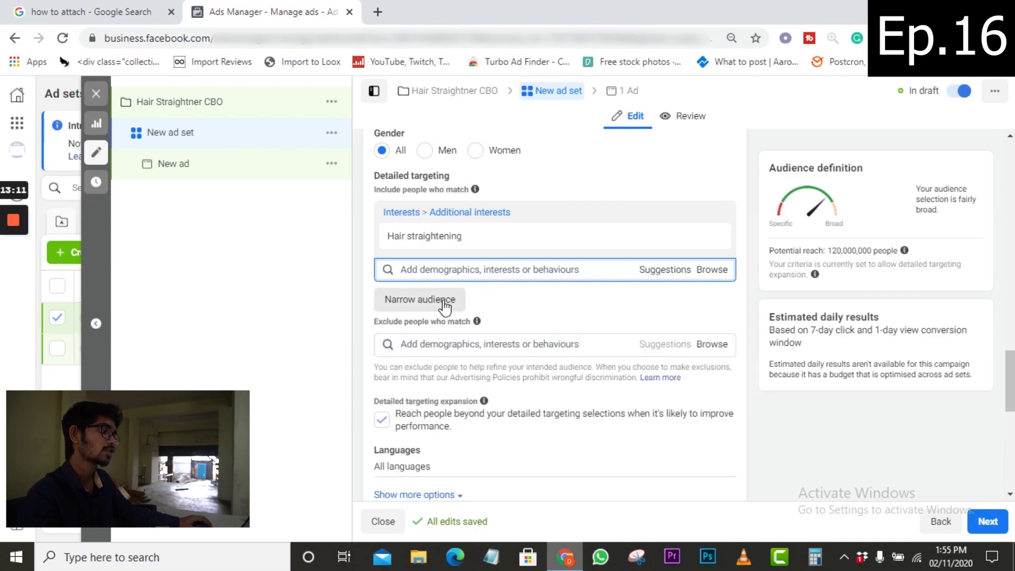
pyautogui.click(456, 344)
pyautogui.write('dro')
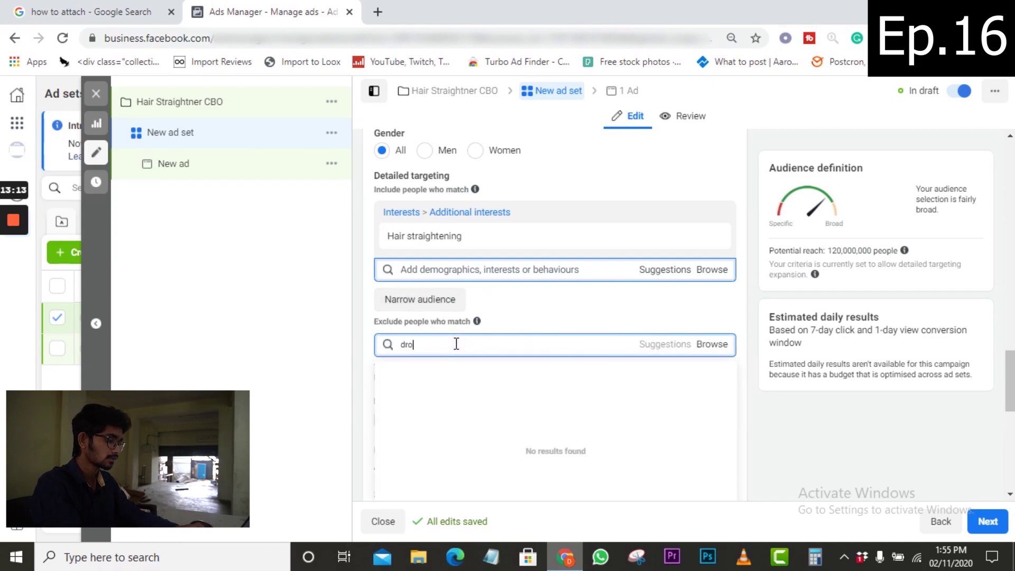
pyautogui.write('pshi')
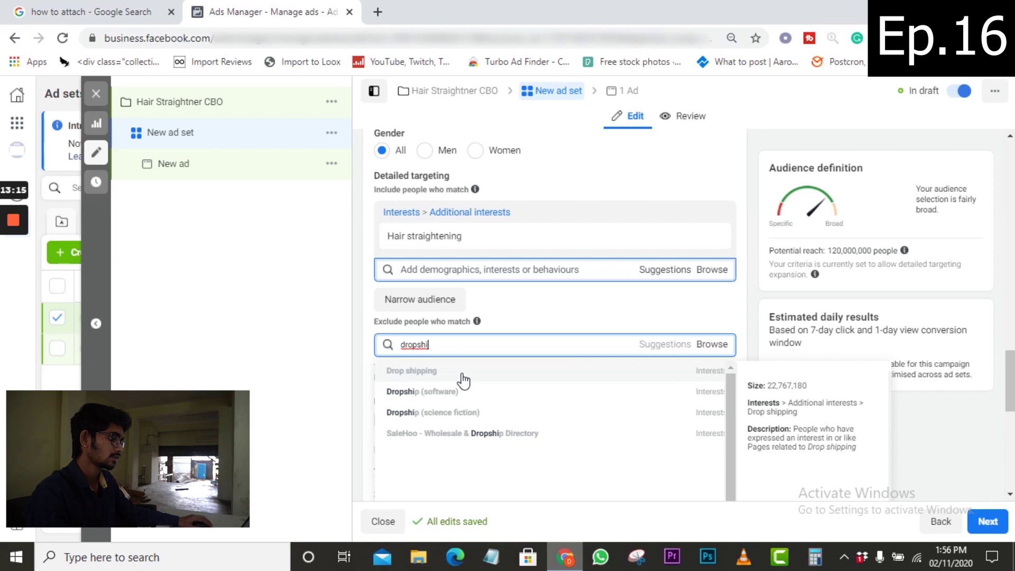
pyautogui.click(503, 370)
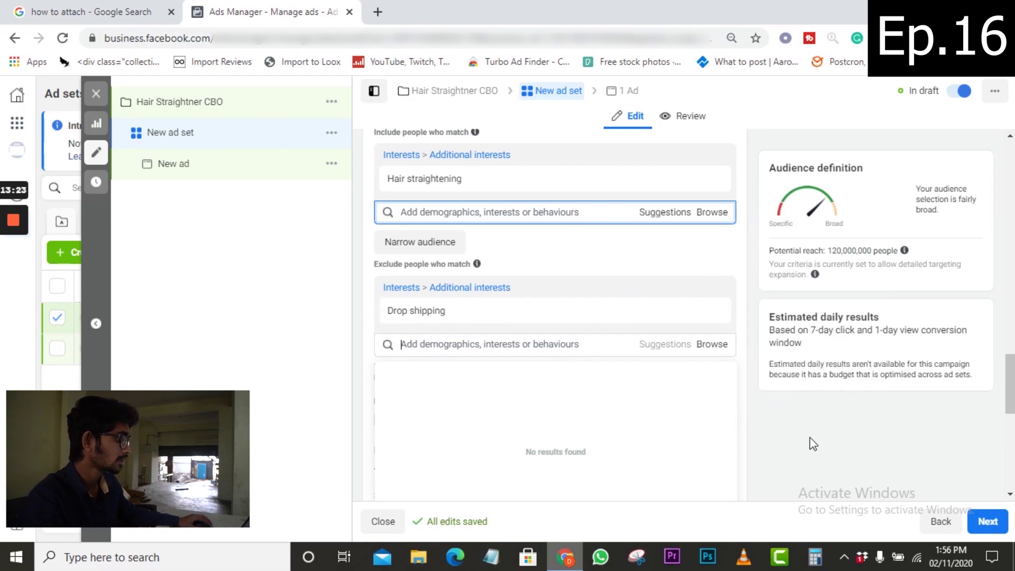
pyautogui.click(490, 307)
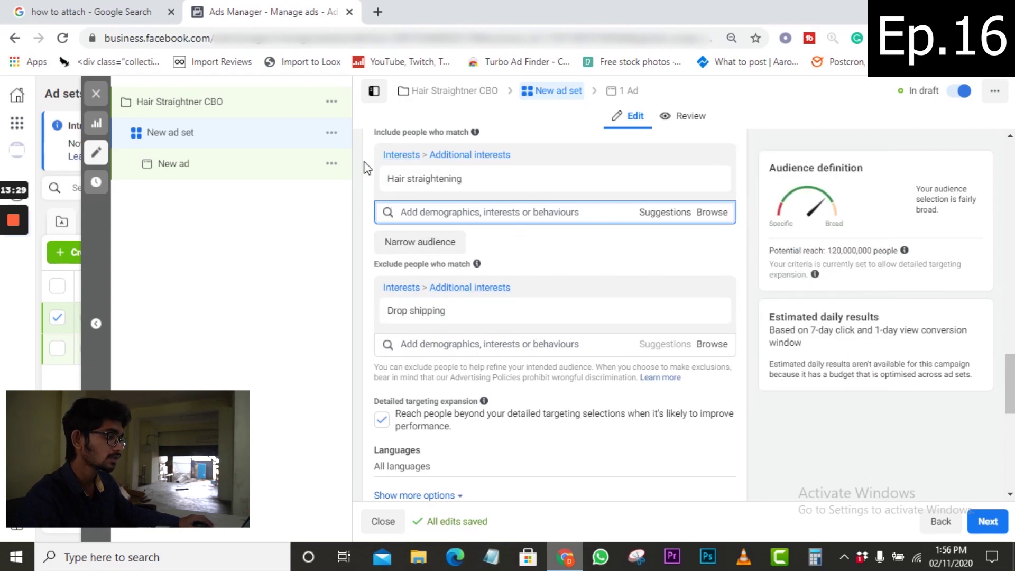
# Turn off detailed targeting expansion for the ad set's audience.
pyautogui.scroll(-1, 579, 348)
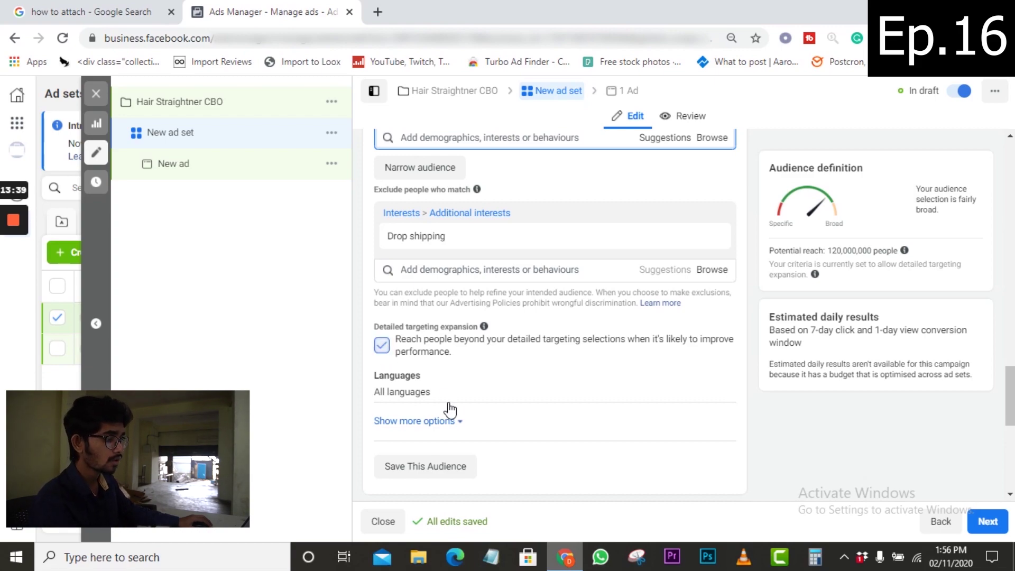
pyautogui.click(381, 344)
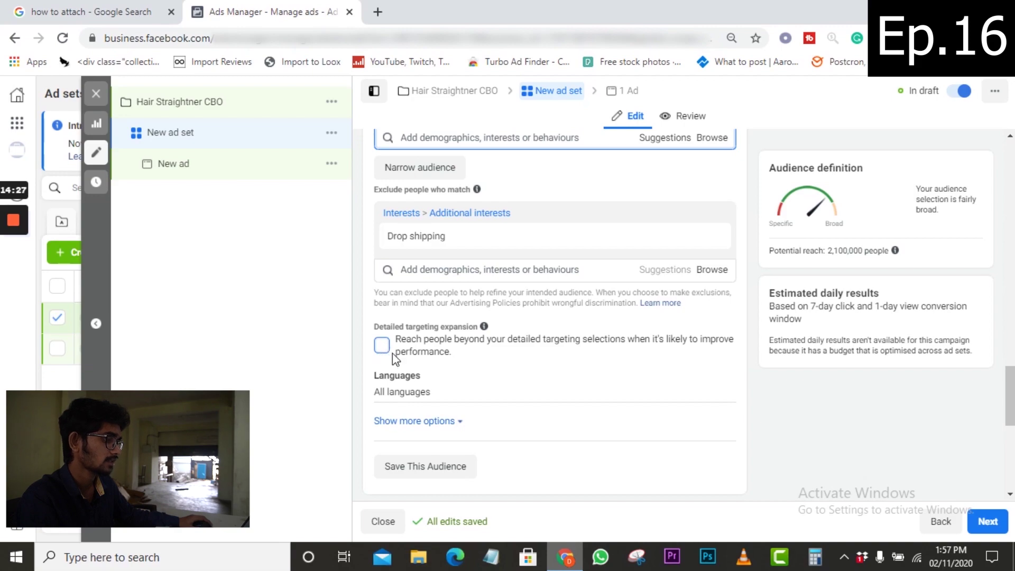
# Look up Hindi in the audience's languages, try adding English (All), and clear the language selection again.
pyautogui.scroll(-1, 392, 353)
pyautogui.click(720, 311)
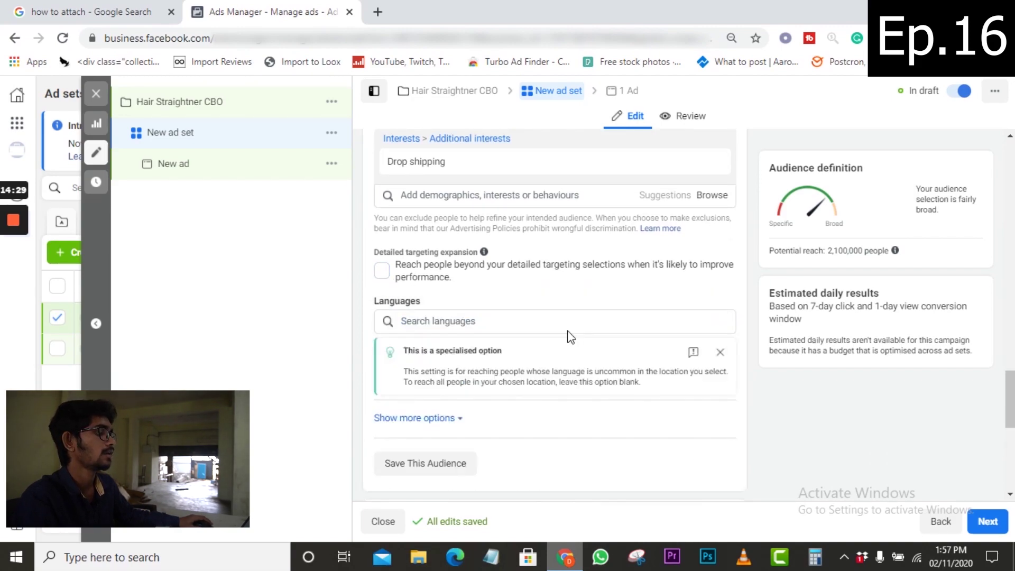
pyautogui.scroll(-1, 484, 292)
pyautogui.click(456, 243)
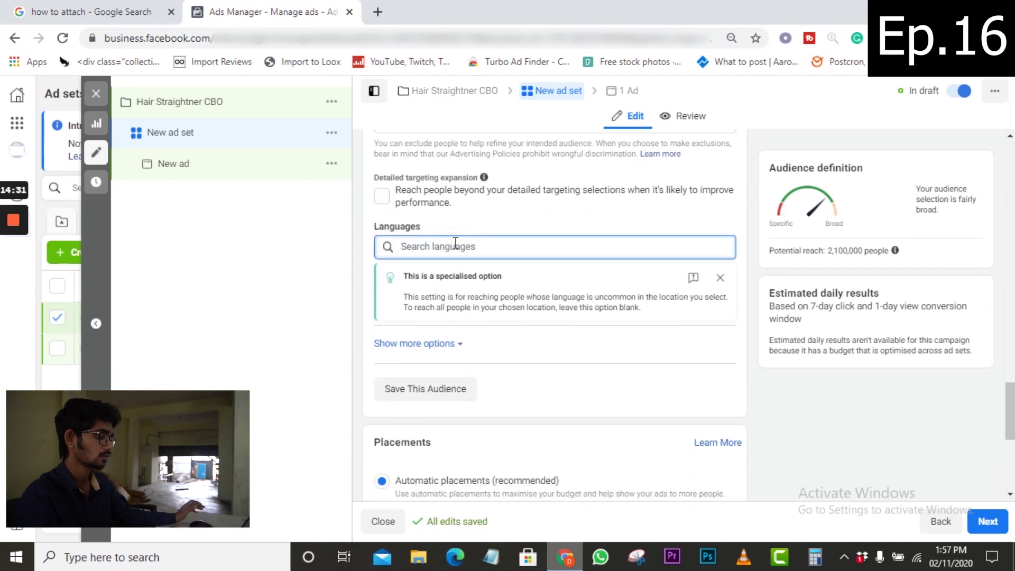
pyautogui.write('hindi')
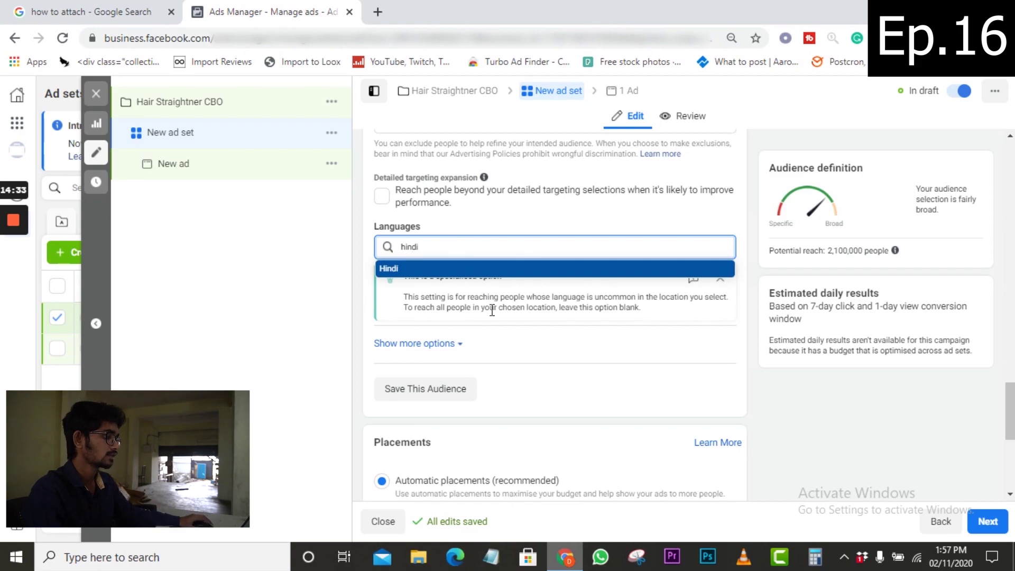
pyautogui.scroll(1, 502, 290)
pyautogui.scroll(-1, 481, 324)
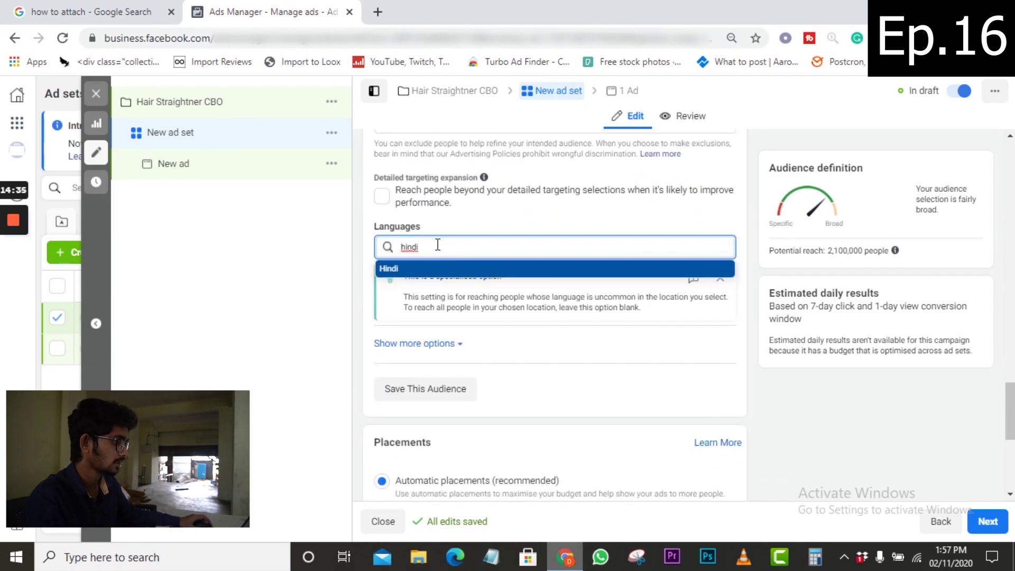
pyautogui.write('engli')
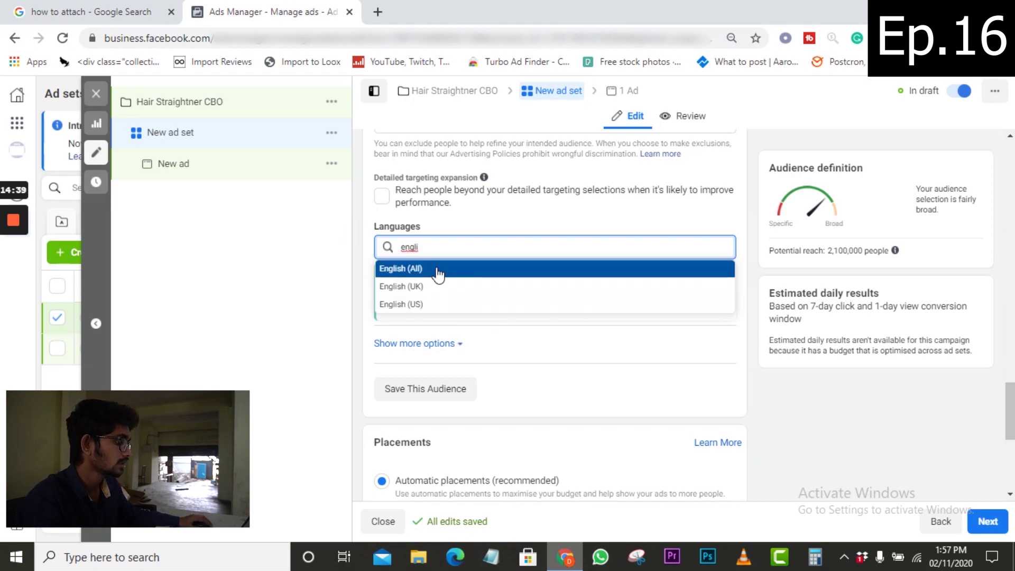
pyautogui.click(475, 265)
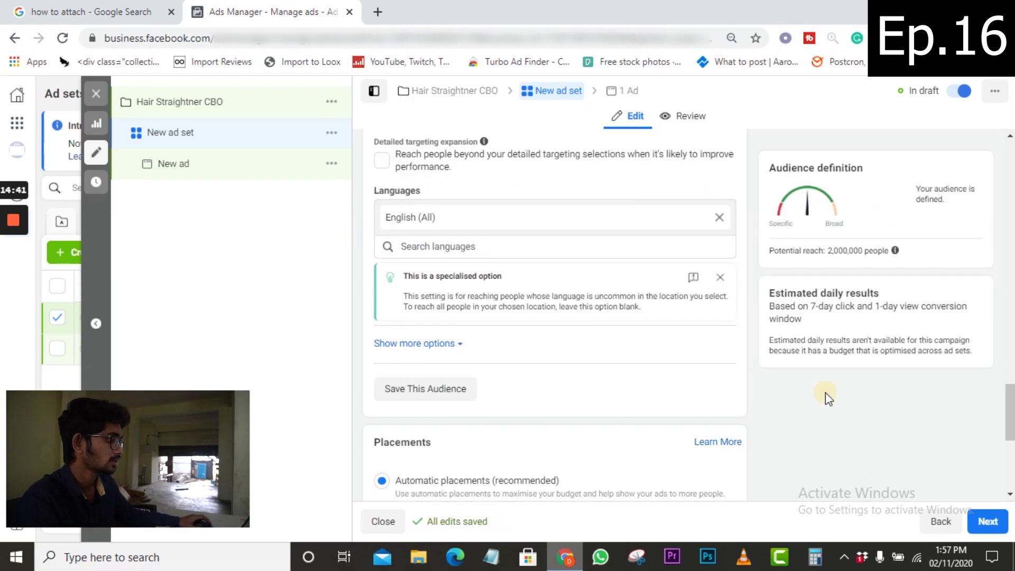
pyautogui.click(549, 231)
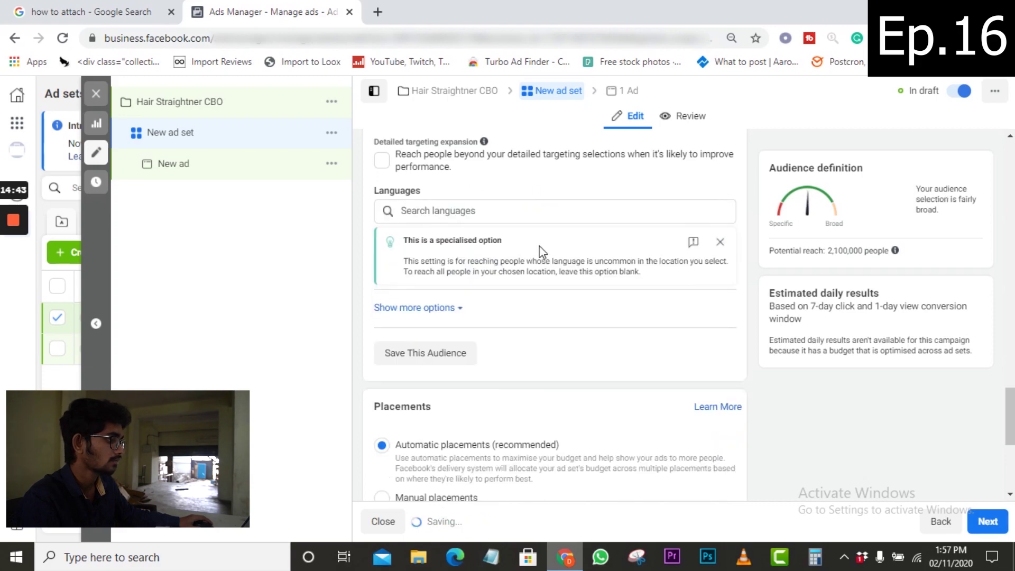
# Show the additional audience options and examine the available connection types and the targeting settings.
pyautogui.click(444, 309)
pyautogui.scroll(-1, 514, 313)
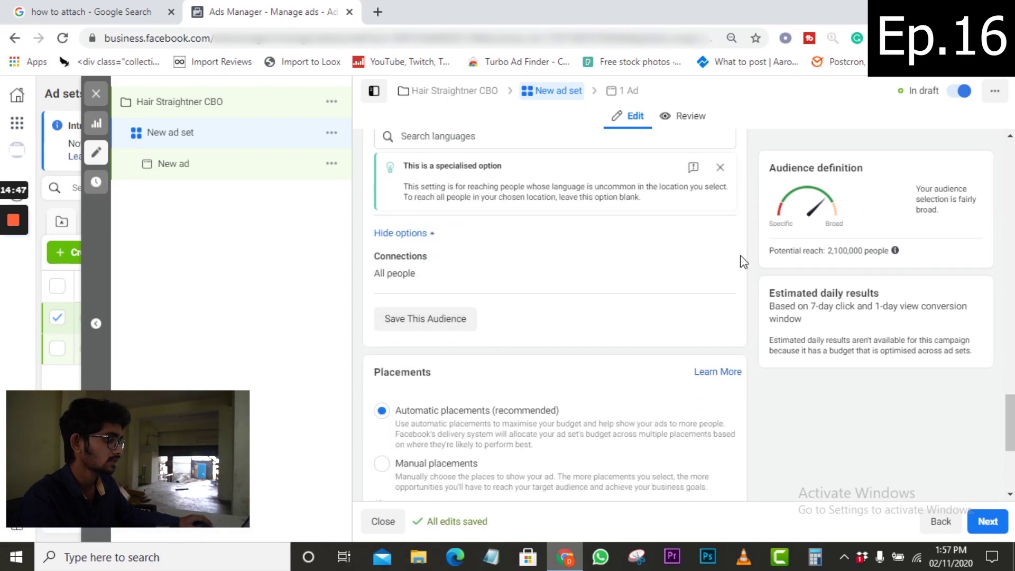
pyautogui.click(463, 286)
pyautogui.click(462, 286)
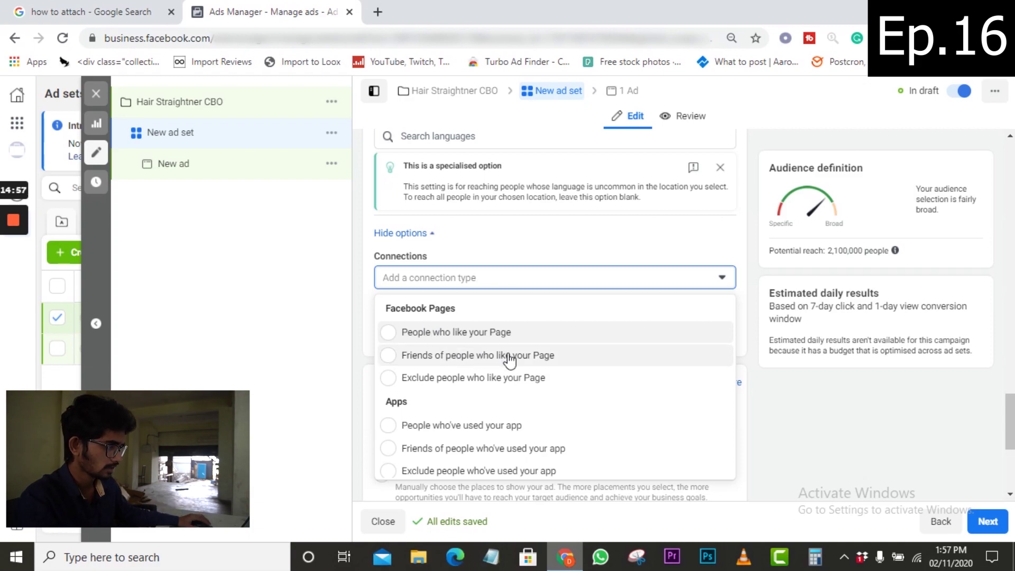
pyautogui.scroll(-2, 502, 423)
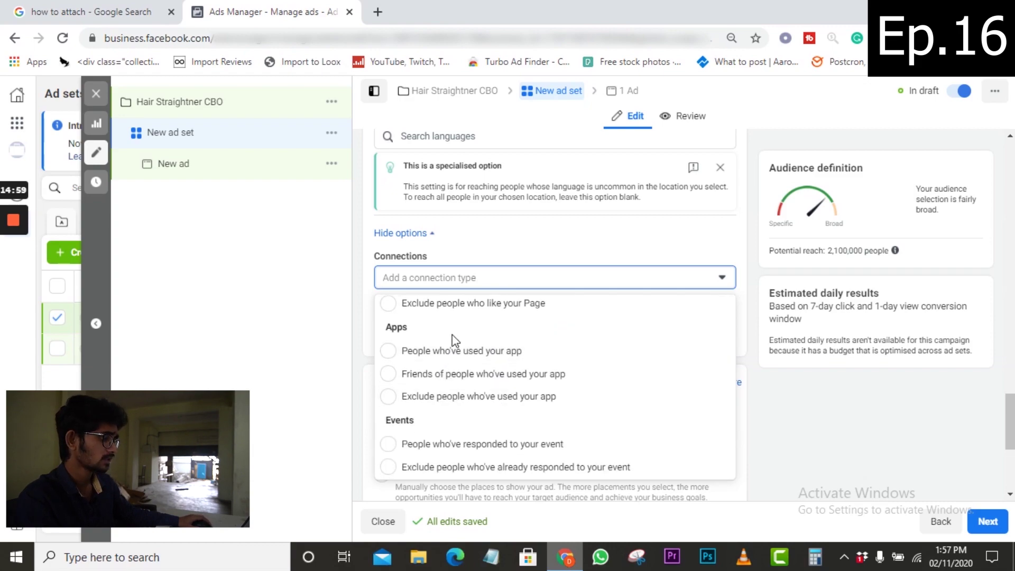
pyautogui.scroll(-1, 426, 344)
pyautogui.scroll(3, 426, 344)
pyautogui.click(834, 396)
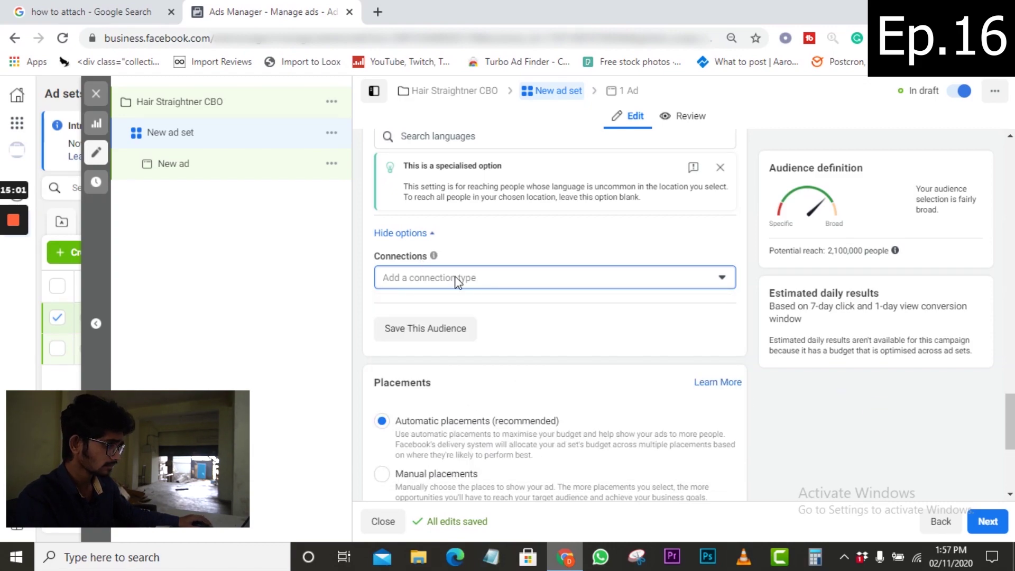
pyautogui.click(470, 280)
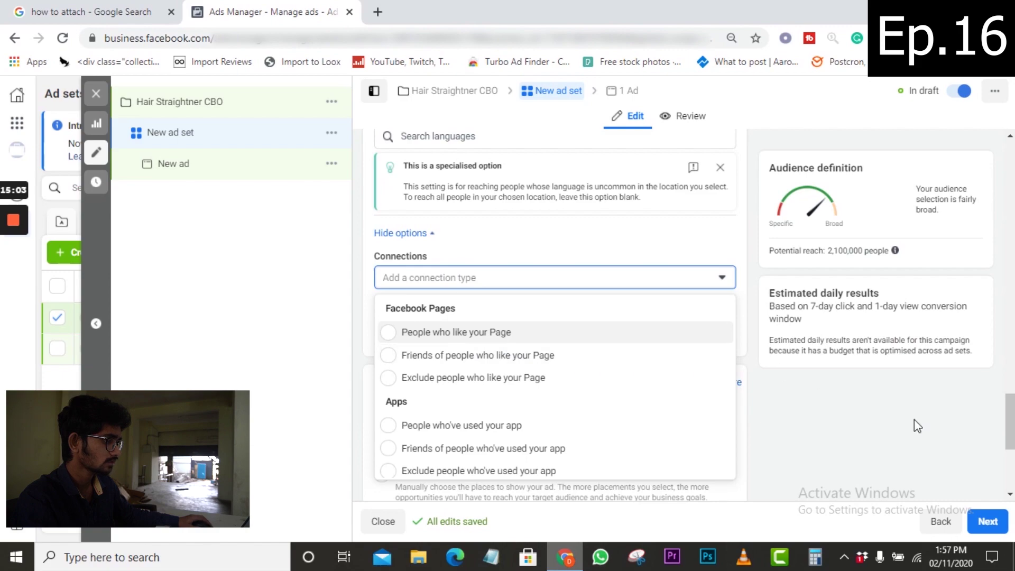
pyautogui.click(782, 419)
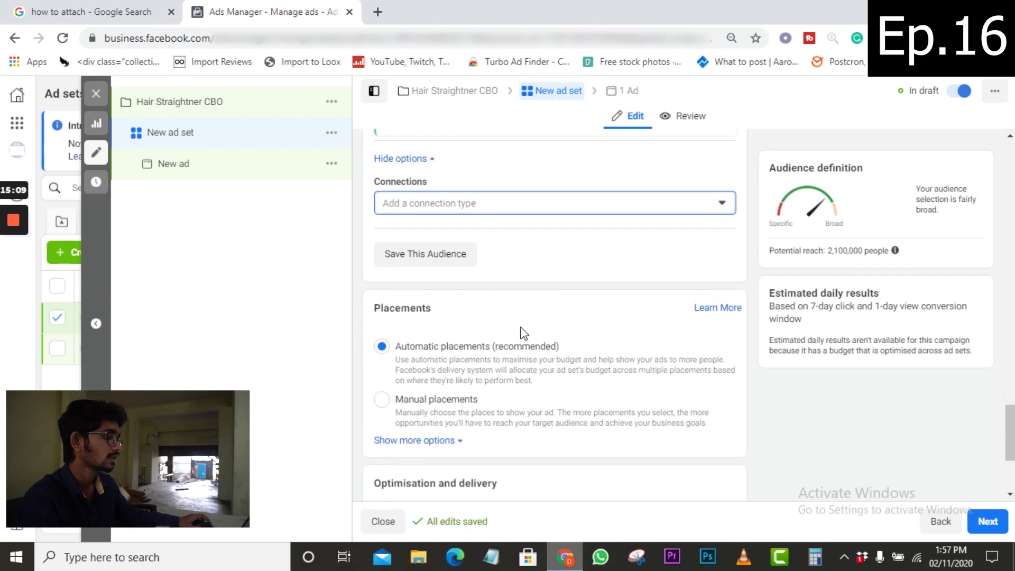
pyautogui.scroll(6, 529, 265)
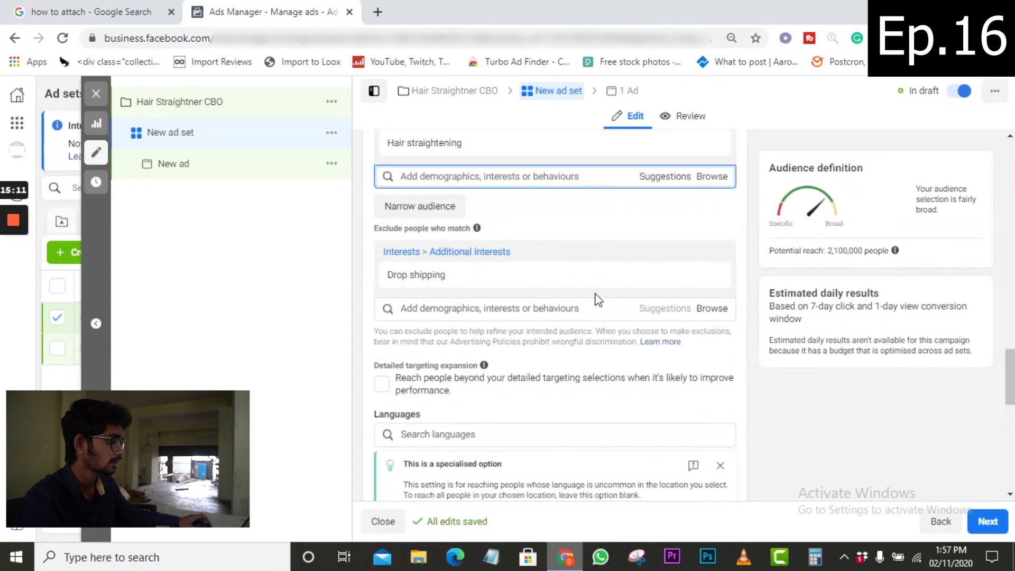
pyautogui.scroll(-7, 598, 300)
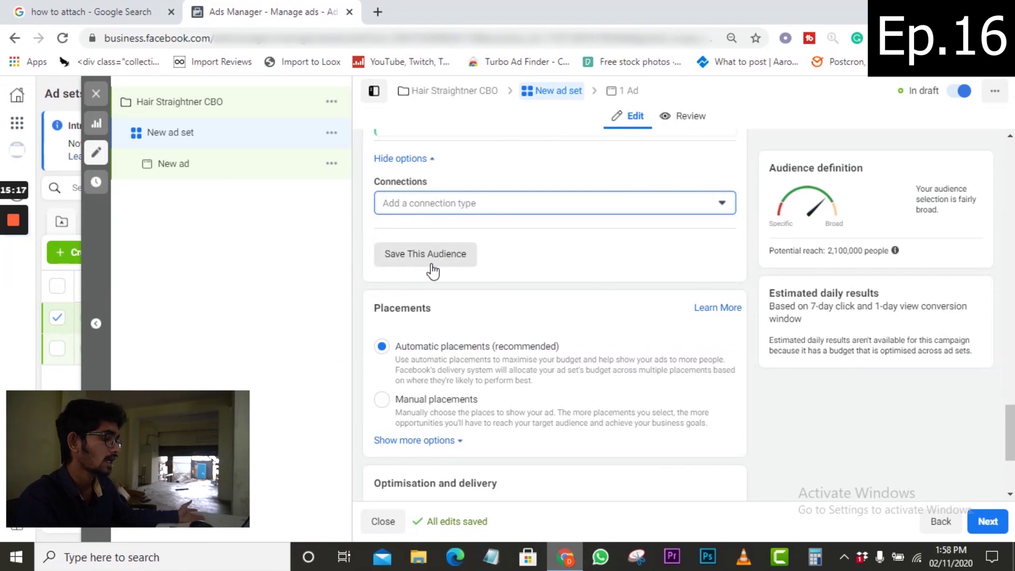
# Switch the ad set to manual placements and turn off the Audience Network and Messenger platforms.
pyautogui.scroll(-3, 432, 271)
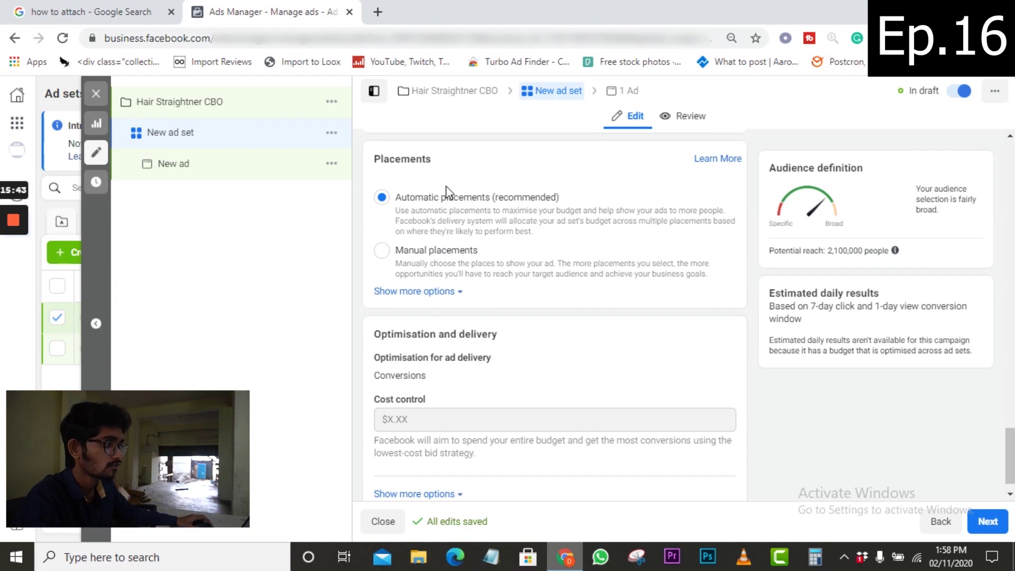
pyautogui.click(382, 251)
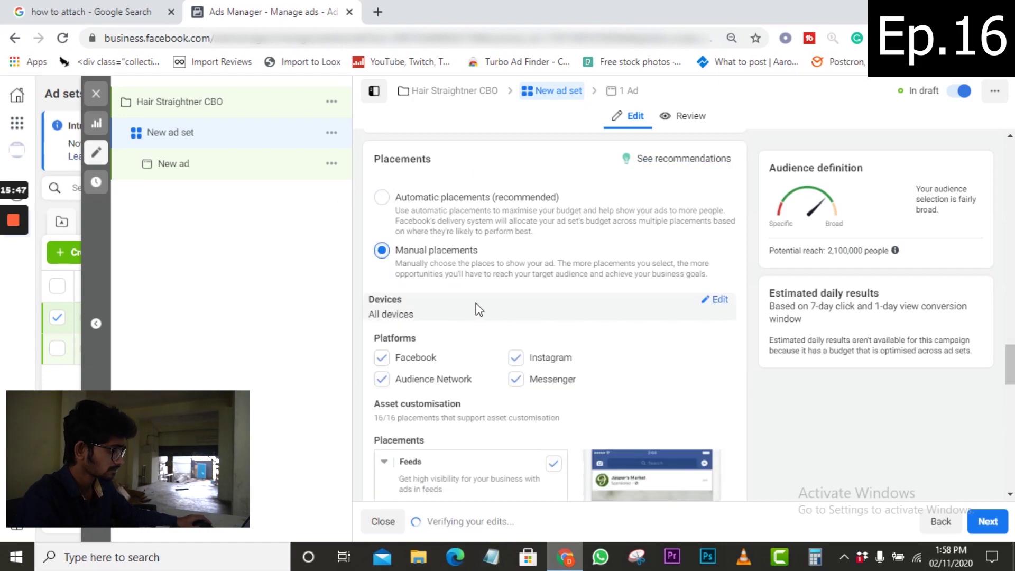
pyautogui.scroll(-1, 465, 305)
pyautogui.click(382, 304)
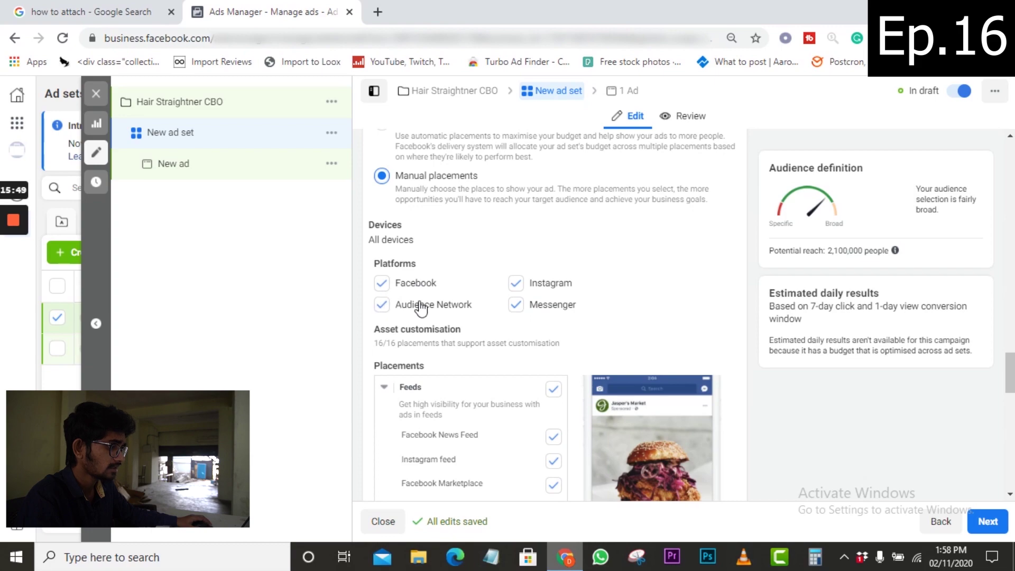
pyautogui.click(378, 307)
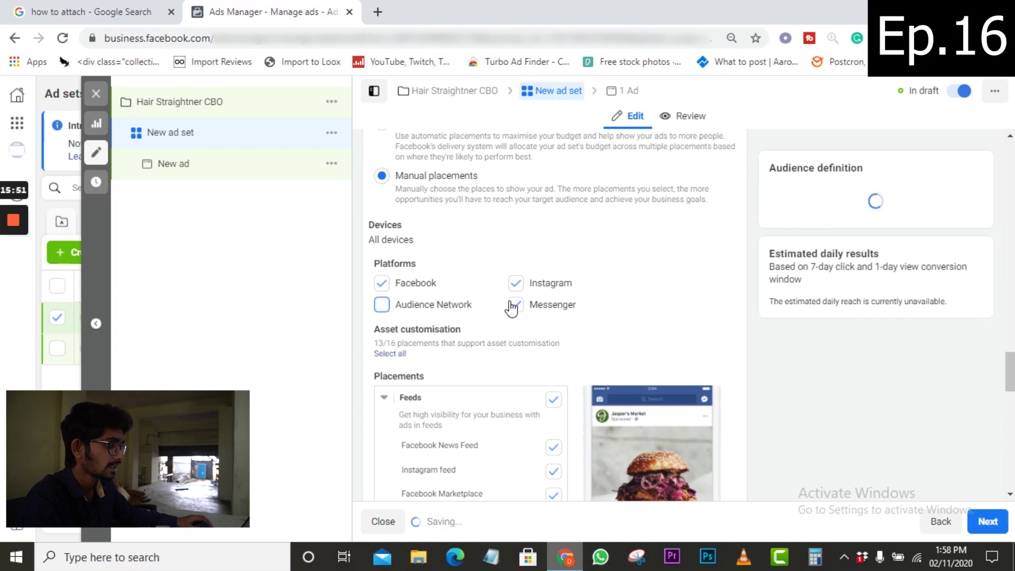
pyautogui.scroll(-3, 543, 349)
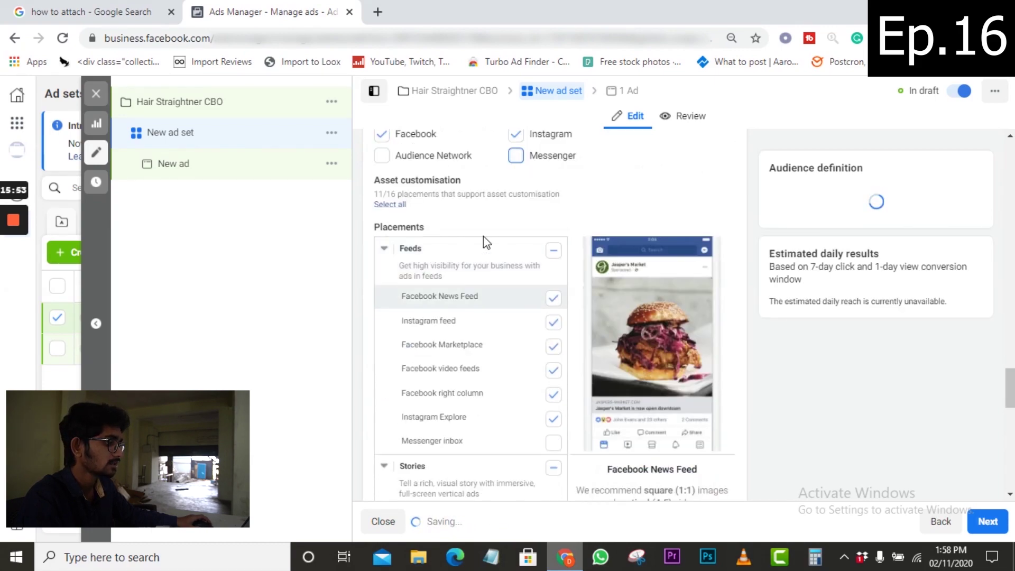
# Deselect the Search, In-article and In-stream placement groups for the ad set.
pyautogui.scroll(-6, 525, 304)
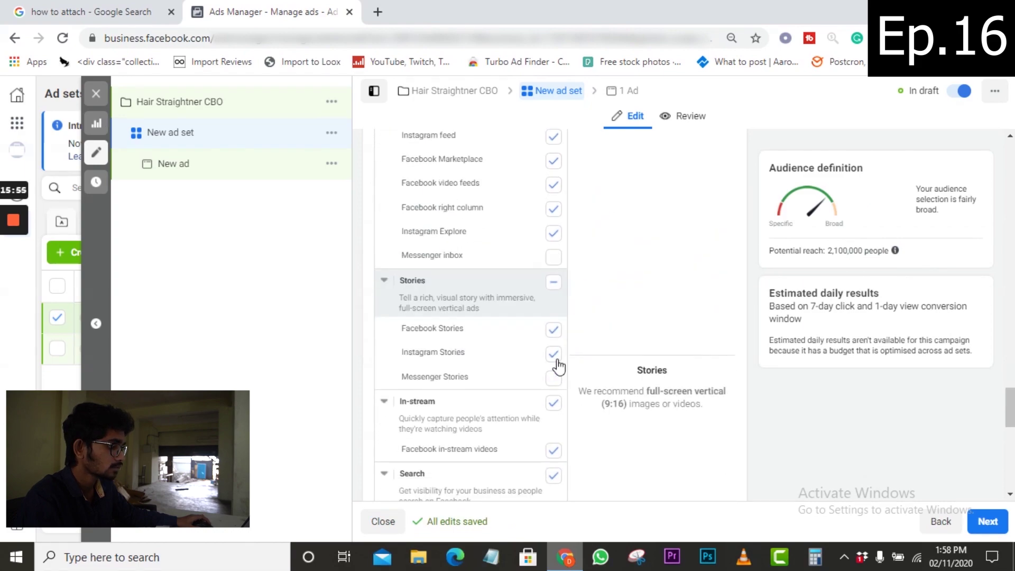
pyautogui.click(553, 215)
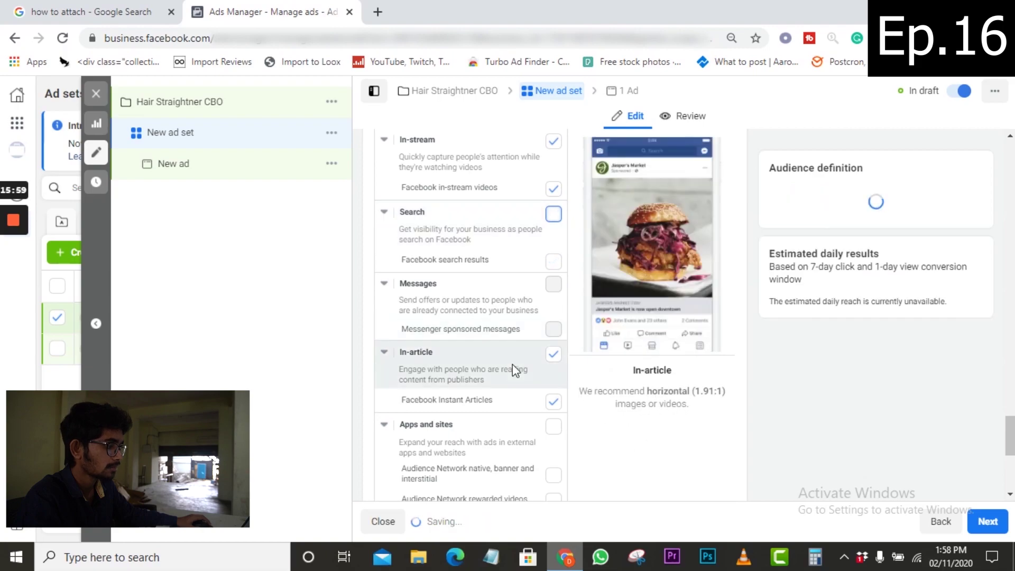
pyautogui.click(553, 354)
pyautogui.scroll(3, 553, 328)
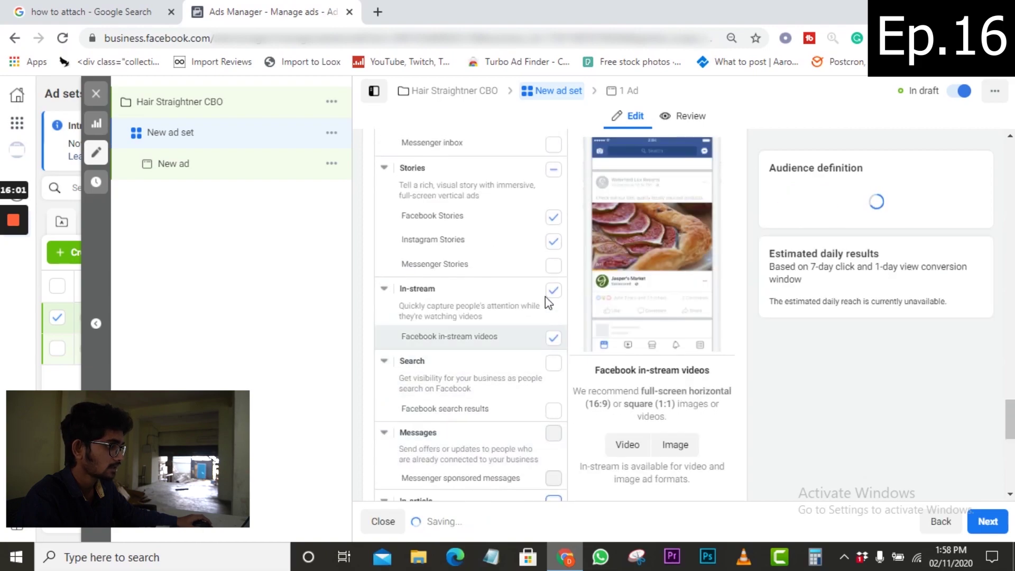
pyautogui.click(558, 296)
pyautogui.scroll(10, 573, 335)
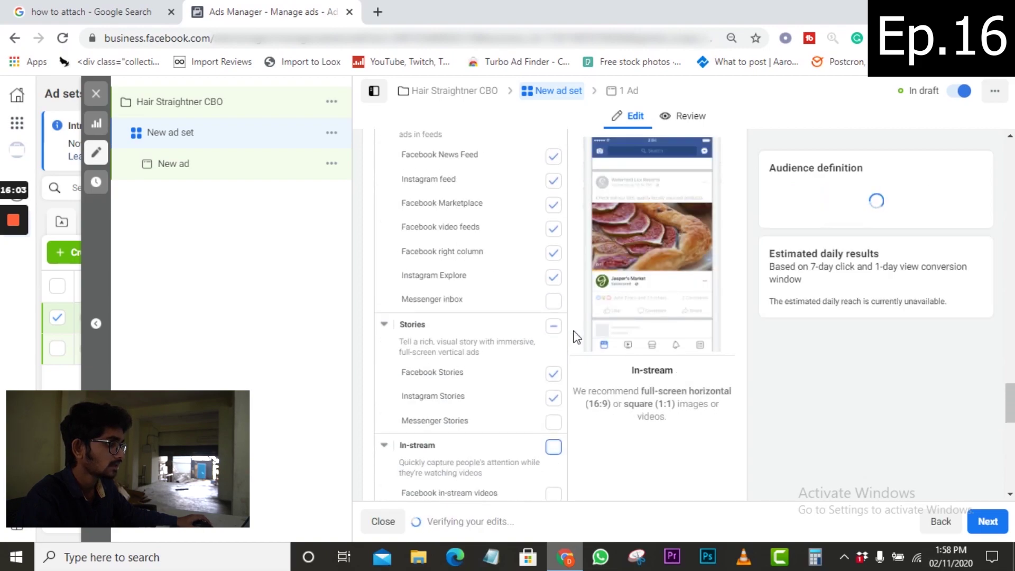
pyautogui.scroll(-5, 390, 377)
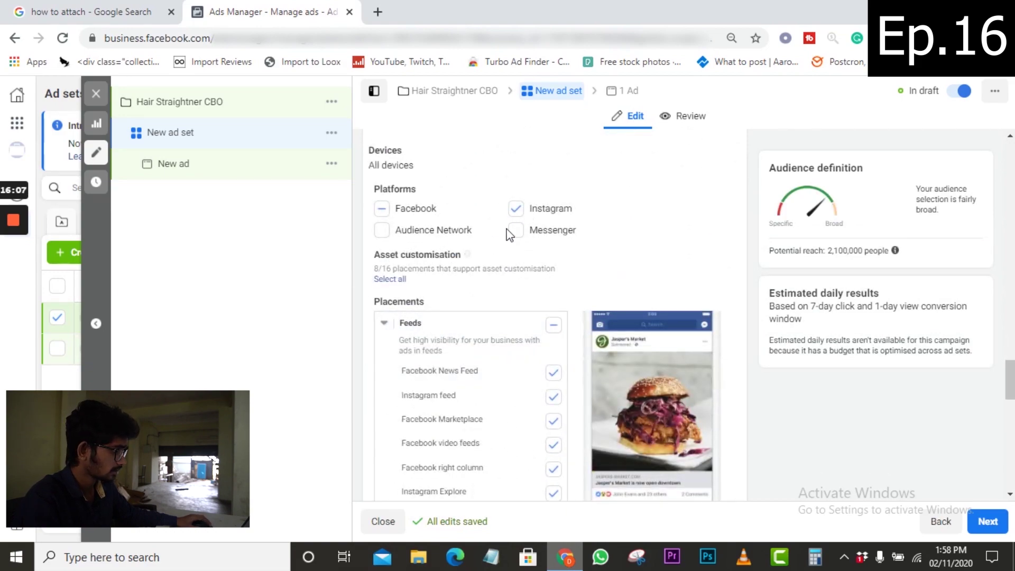
# Limit the ad set's placement devices to Mobile by deselecting Desktop.
pyautogui.scroll(1, 508, 234)
pyautogui.click(717, 225)
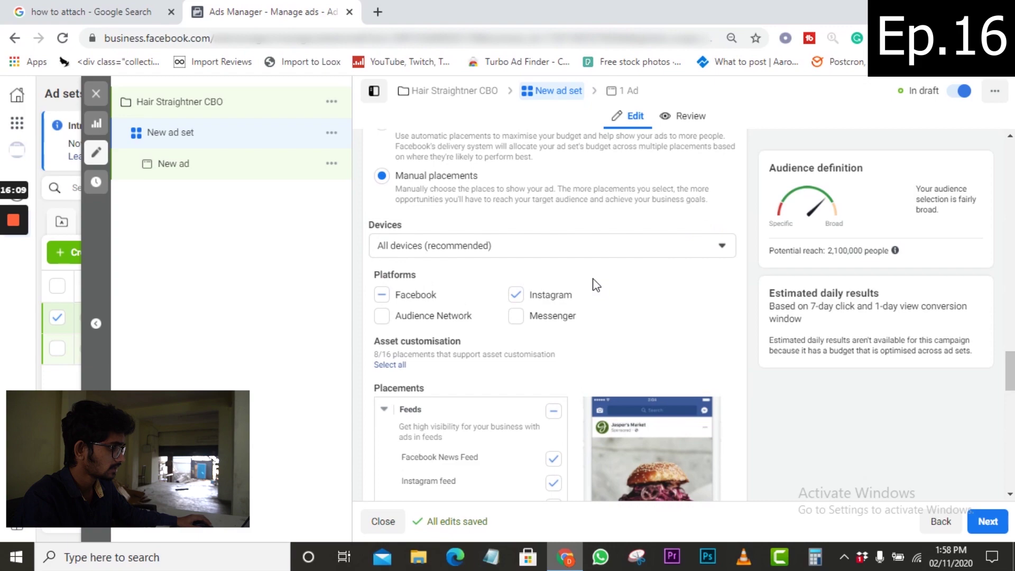
pyautogui.click(451, 248)
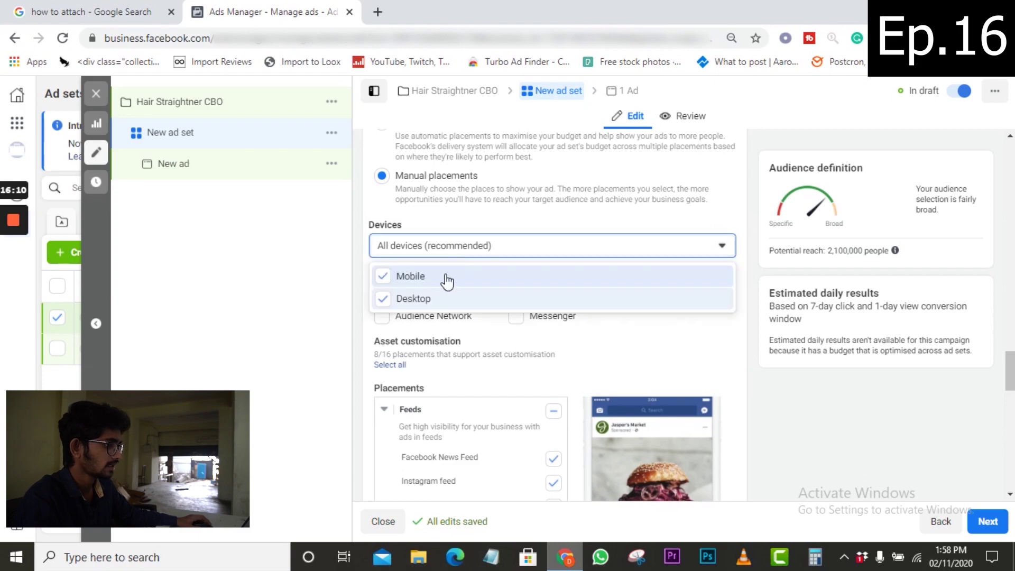
pyautogui.click(384, 300)
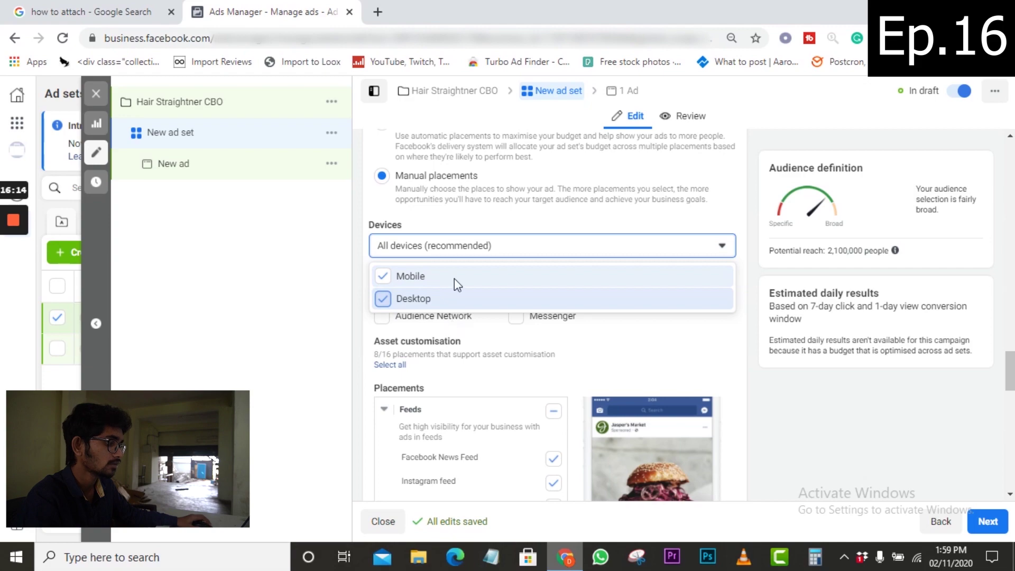
pyautogui.click(860, 410)
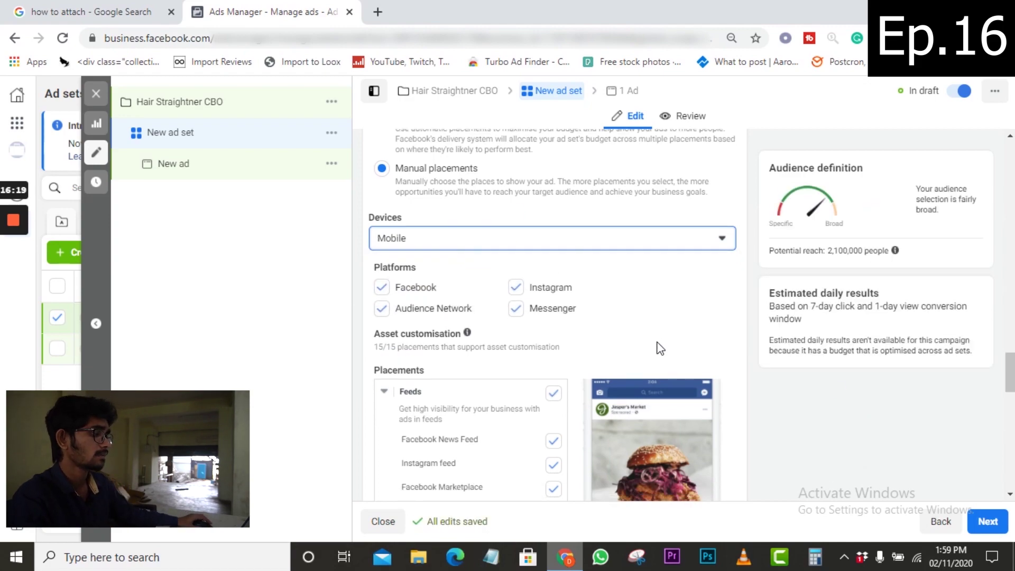
pyautogui.scroll(-3, 656, 341)
pyautogui.scroll(3, 656, 342)
pyautogui.click(499, 246)
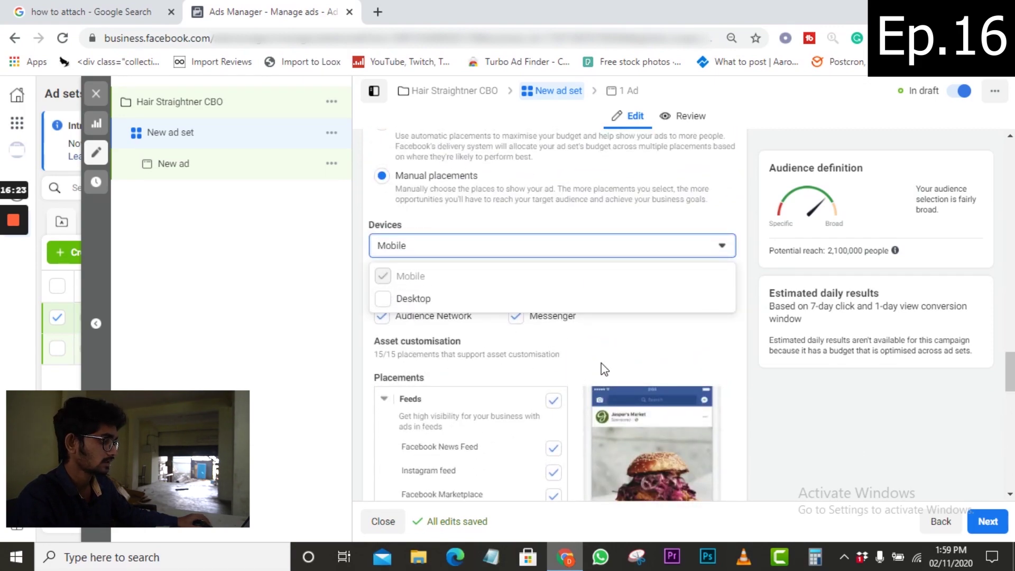
pyautogui.click(821, 407)
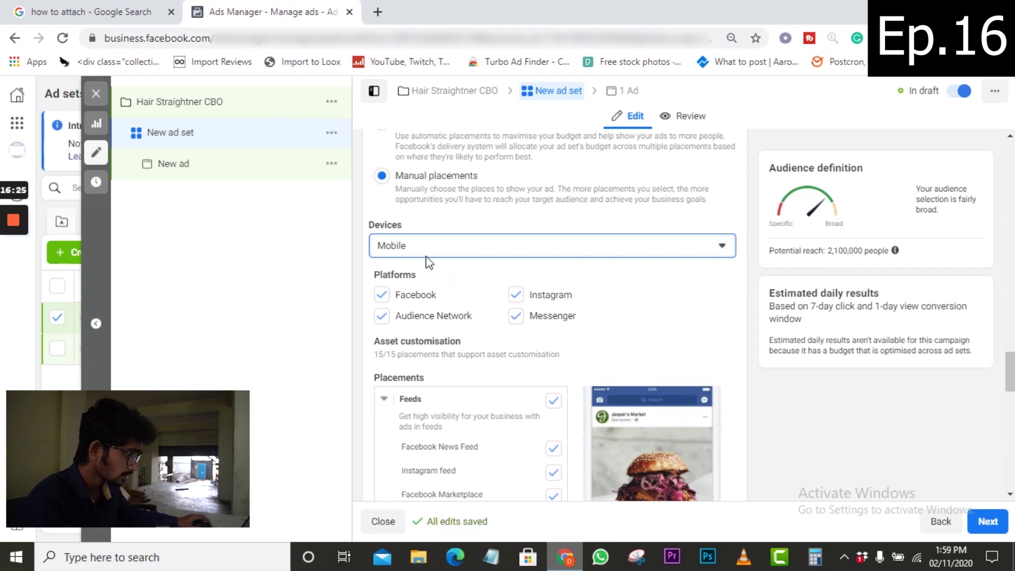
# Show the additional placement options and set the specific mobile devices and operating systems to All mobile devices.
pyautogui.scroll(-15, 526, 256)
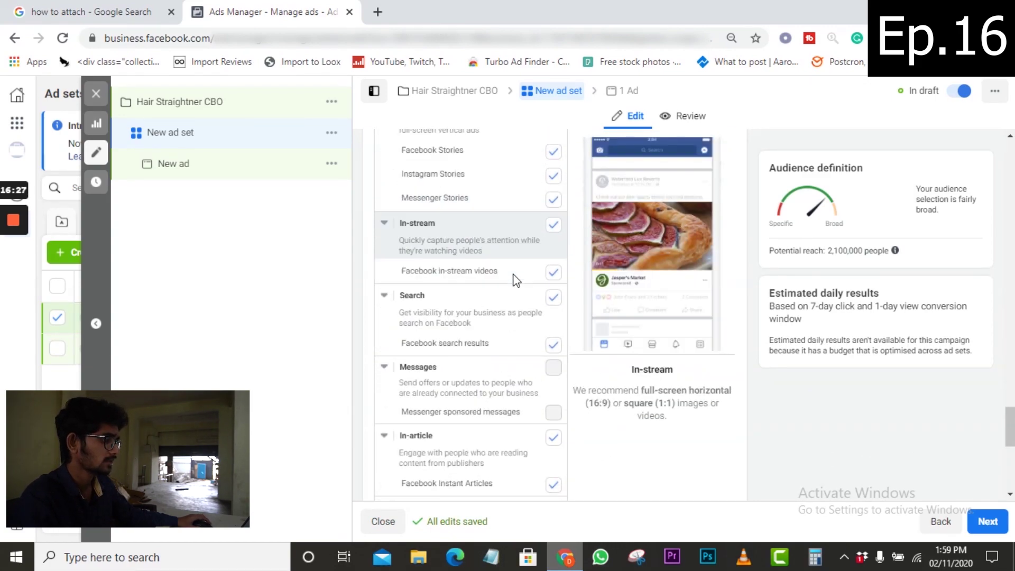
pyautogui.scroll(-1, 555, 296)
pyautogui.click(455, 251)
pyautogui.scroll(-2, 466, 250)
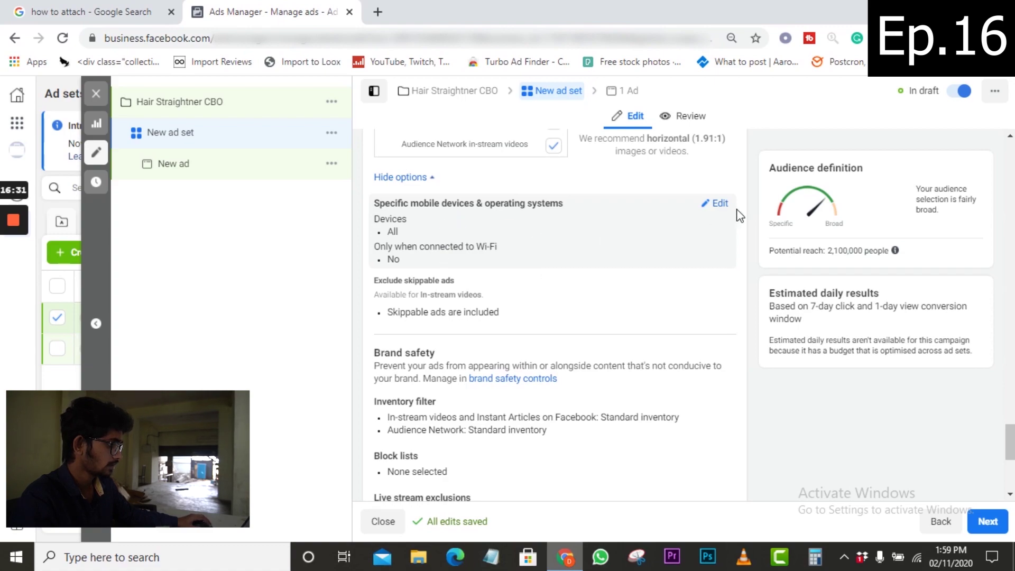
pyautogui.click(719, 203)
pyautogui.click(456, 224)
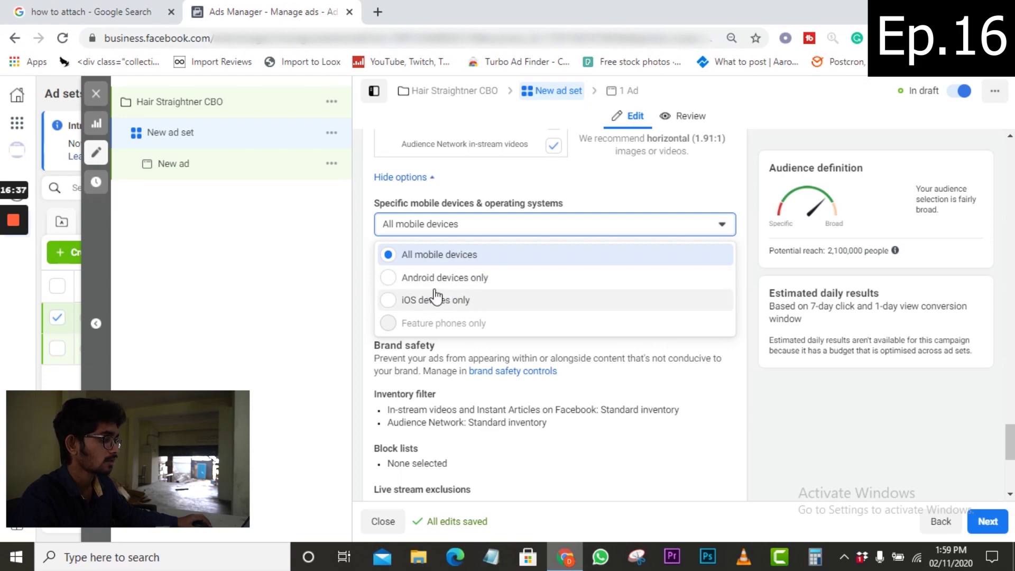
pyautogui.click(453, 256)
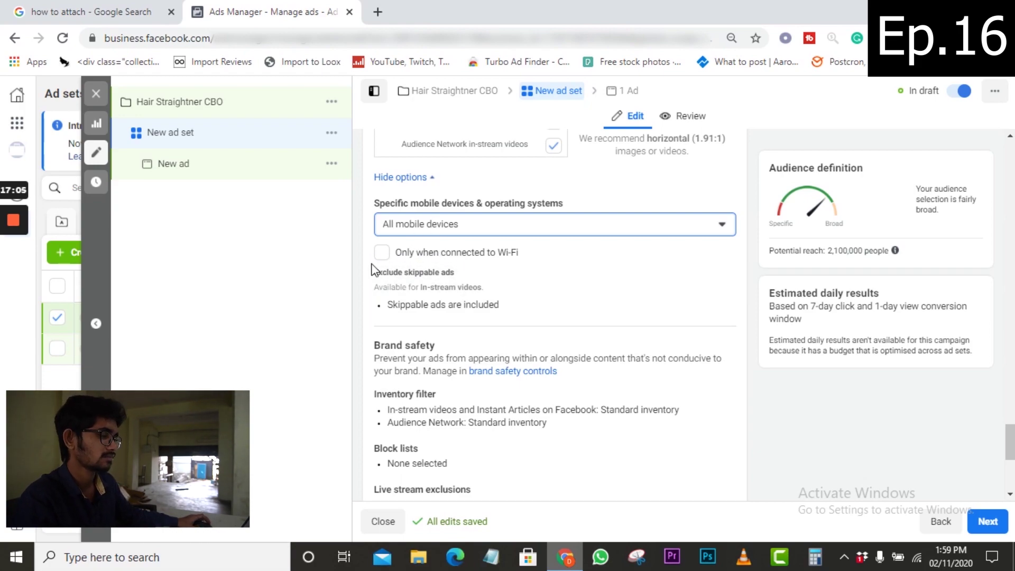
# Review the brand safety and delivery settings, and show the additional optimisation and delivery options.
pyautogui.scroll(-1, 531, 298)
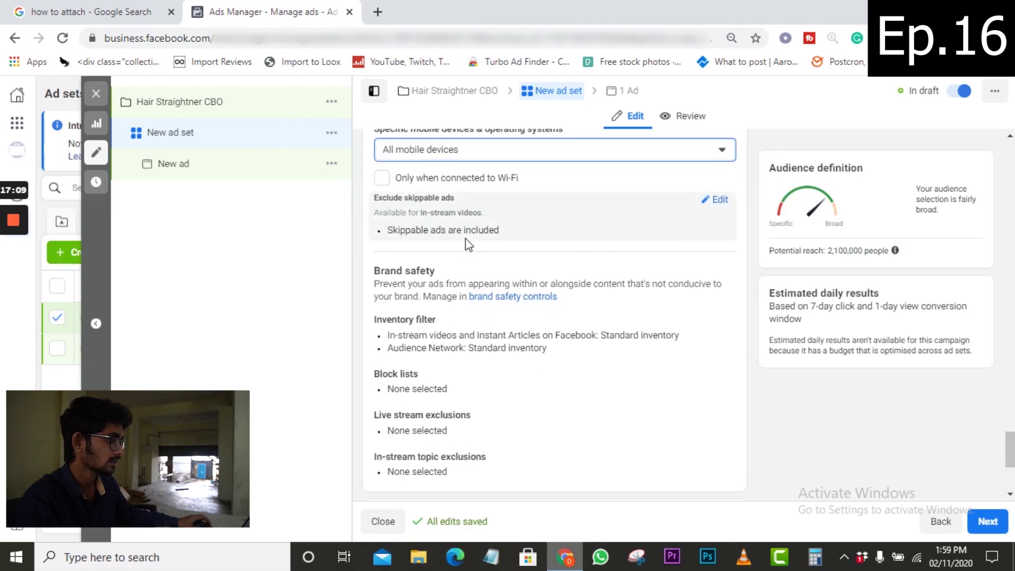
pyautogui.scroll(-1, 421, 383)
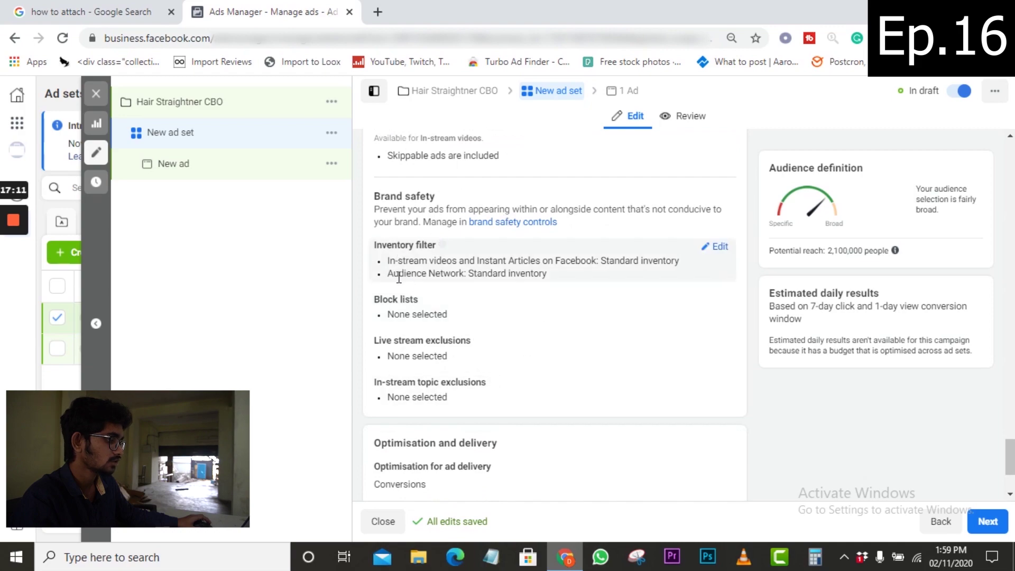
pyautogui.scroll(-1, 587, 333)
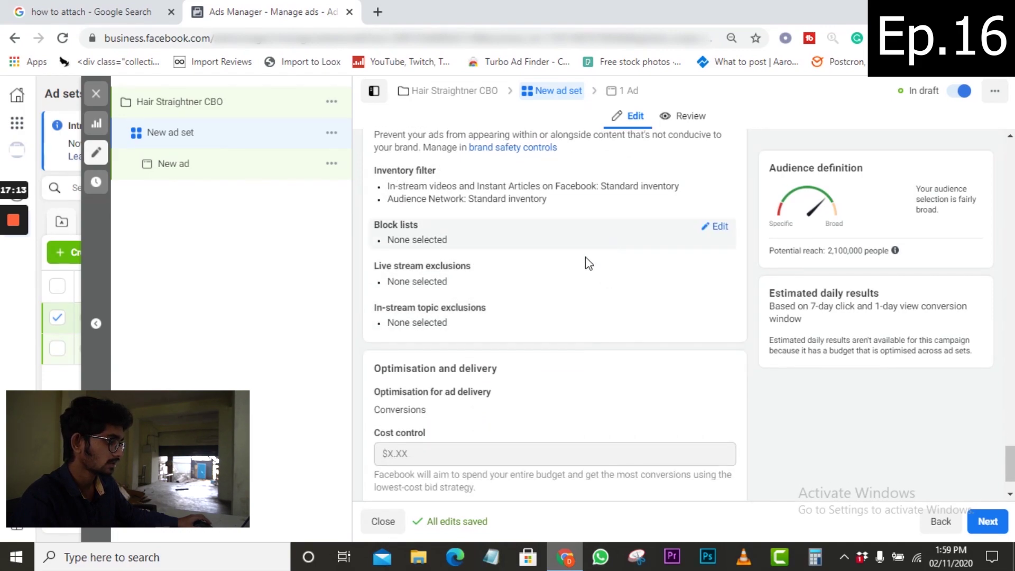
pyautogui.scroll(-1, 530, 200)
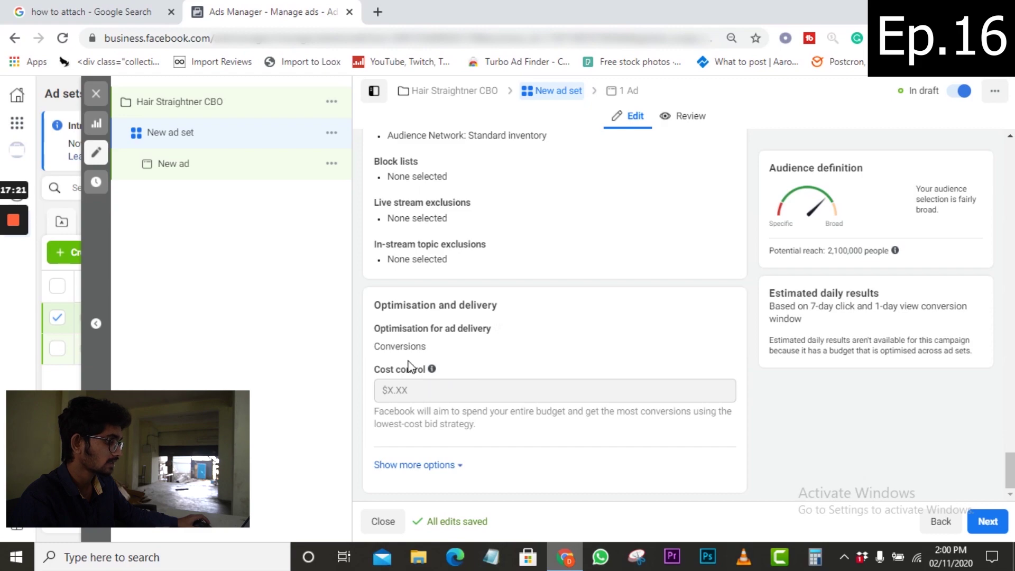
pyautogui.click(450, 465)
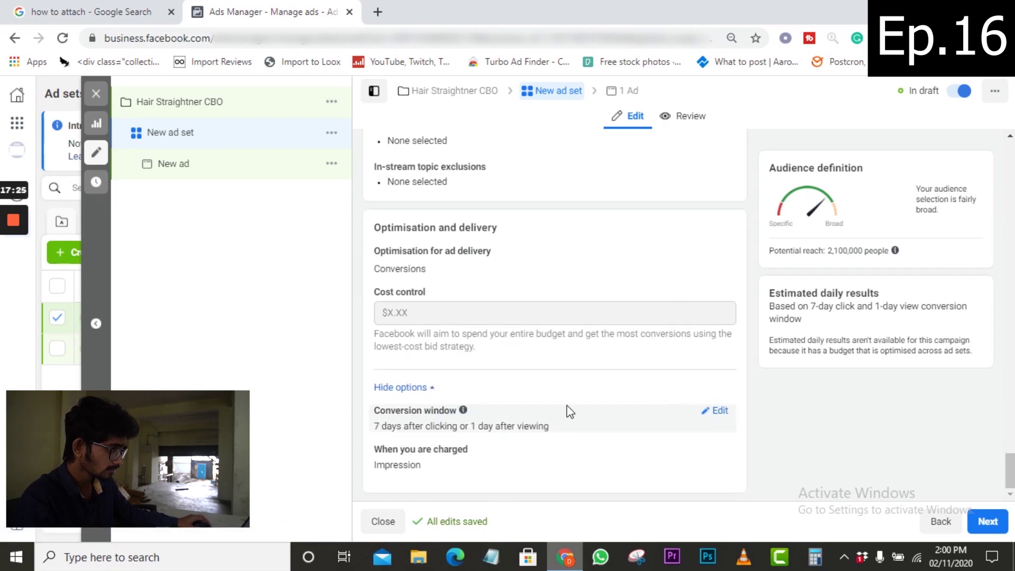